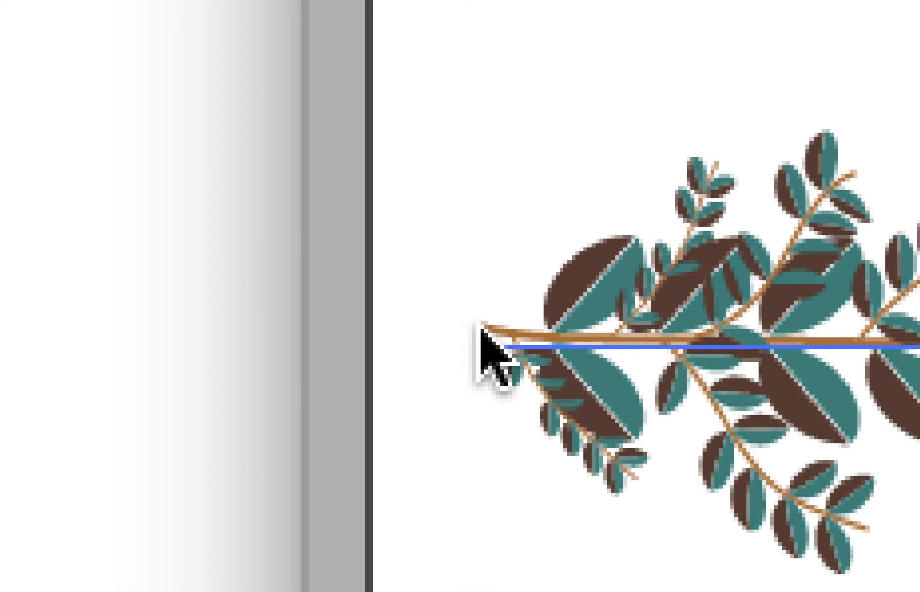
Cancel the art brush options and place a copy of the leafy branch brush's artwork on the artboard
scroll(485, 336, "down", 1)
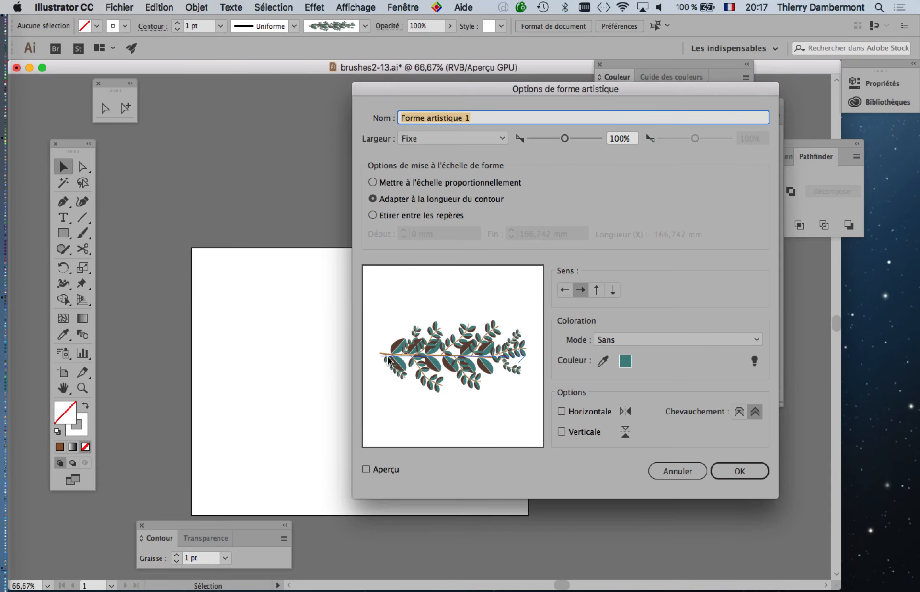
left_click(661, 471)
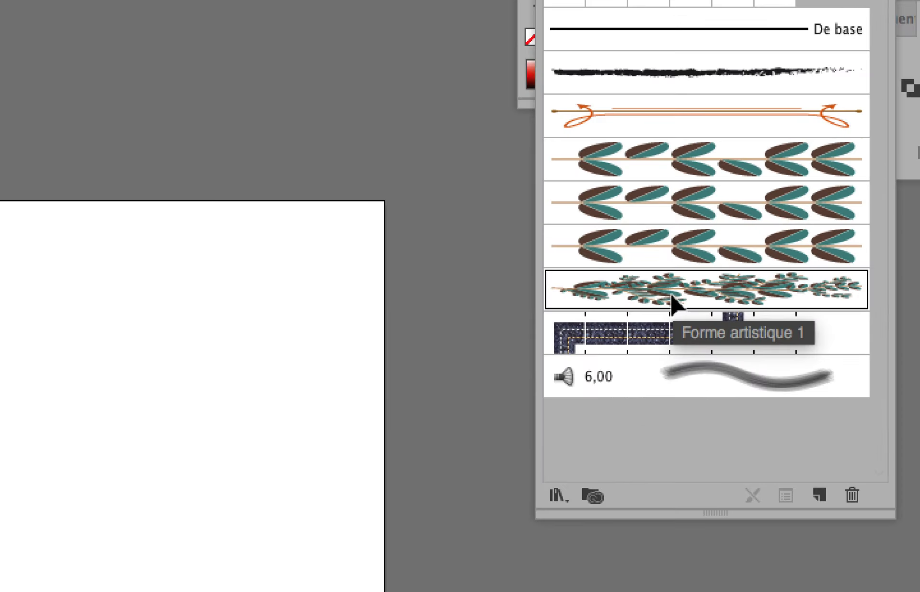
mouse_move(674, 301)
left_mouse_down()
mouse_move(504, 322)
mouse_move(0, 433)
left_mouse_up()
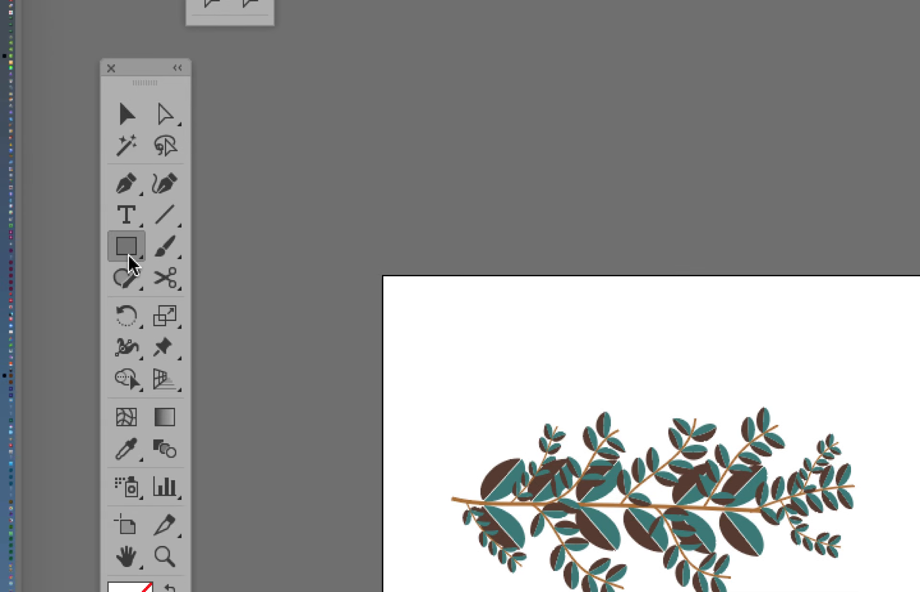
Draw a rectangle around the leafy branch and align its left edge with the cut end of the main stem
left_click(127, 254)
left_click_drag(434, 313, 493, 376)
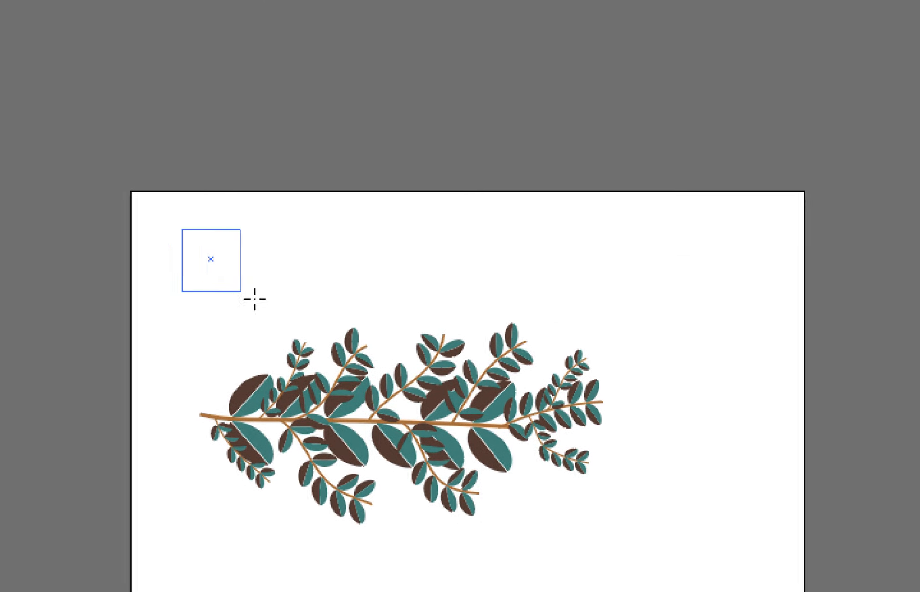
left_click_drag(255, 298, 374, 402)
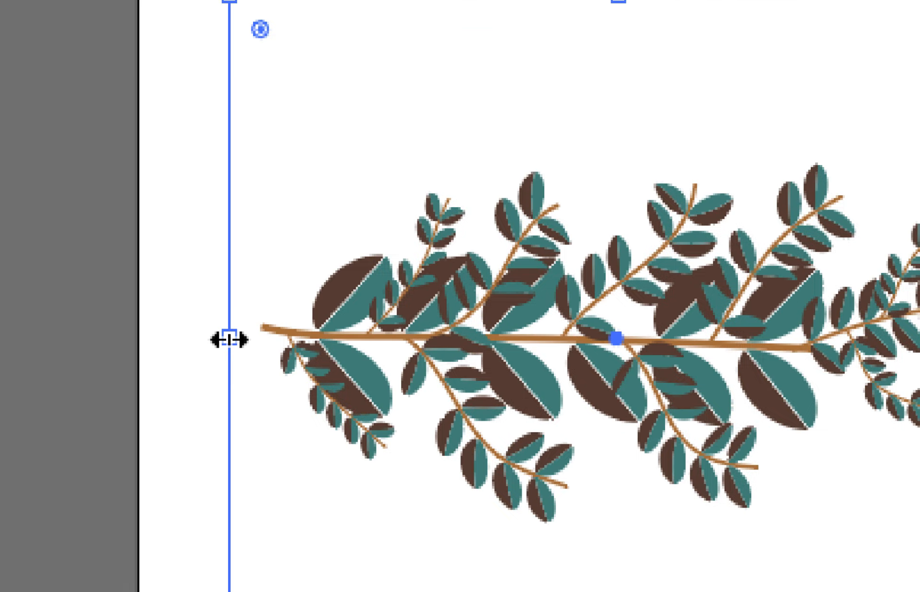
left_click_drag(128, 236, 129, 237)
left_click_drag(231, 339, 279, 359)
scroll(235, 340, "up", 2)
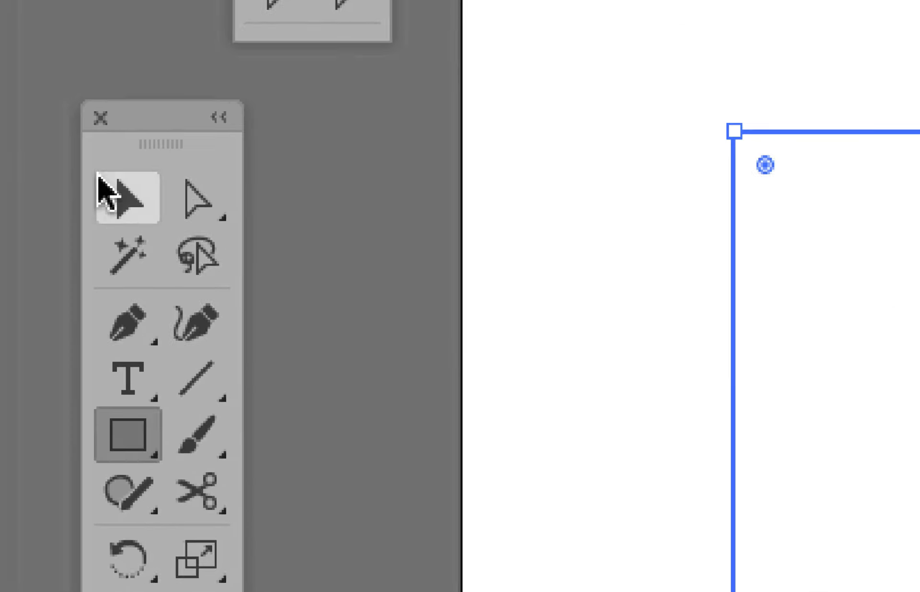
left_click(118, 192)
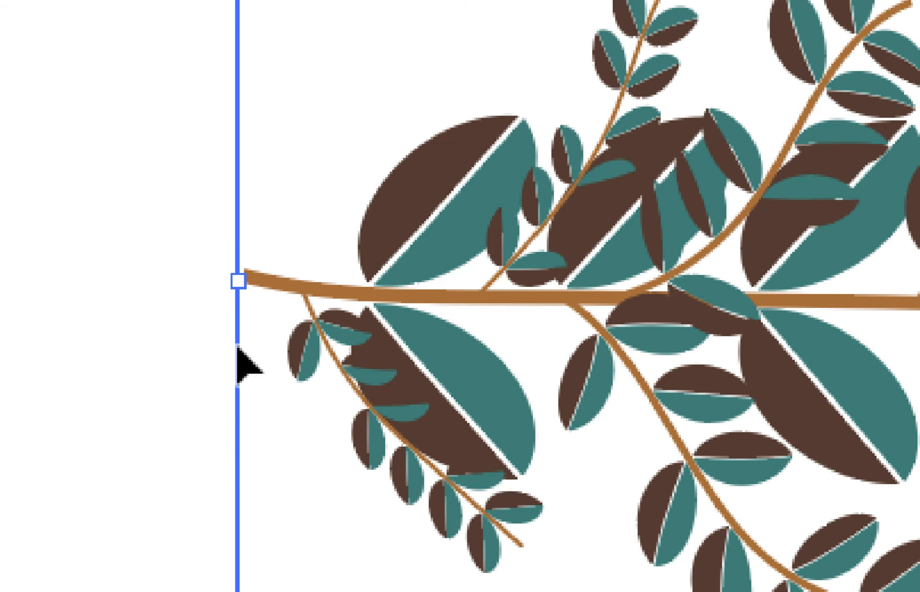
left_click(238, 347)
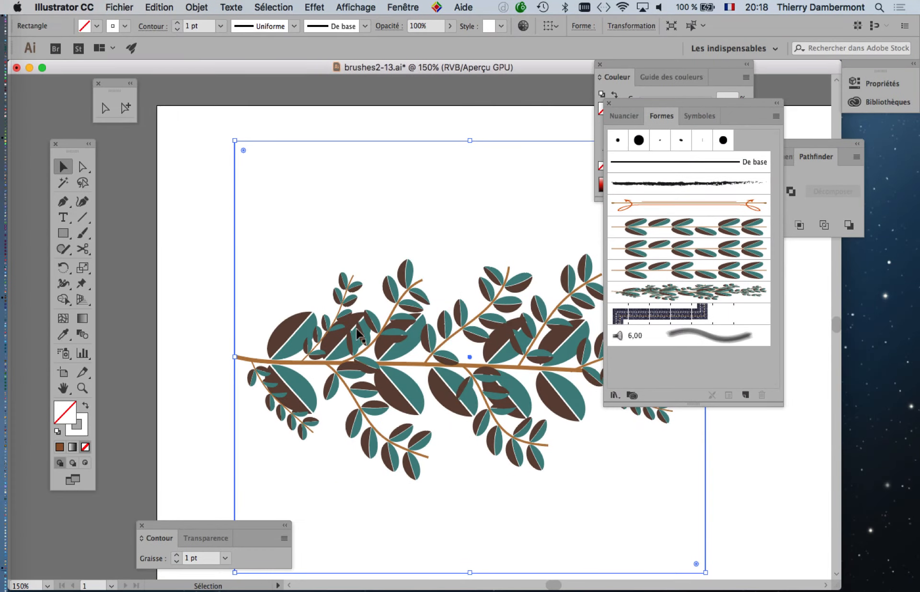
Reduce the rectangle's height to fit closely around the leaves and centre it vertically on the start of the stem
scroll(434, 363, "down", 1)
left_click_drag(446, 357, 289, 311)
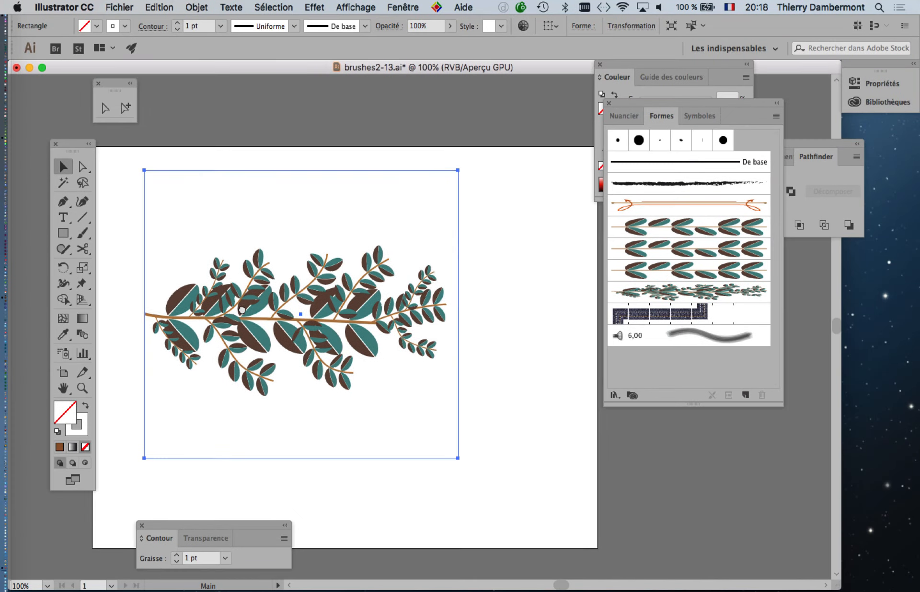
left_click_drag(459, 166, 468, 237)
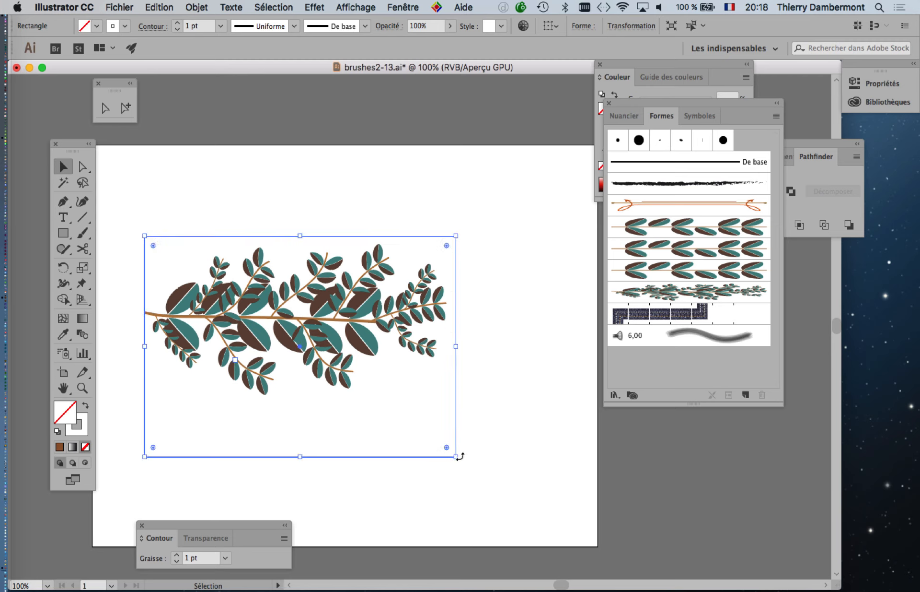
left_click_drag(456, 457, 451, 405)
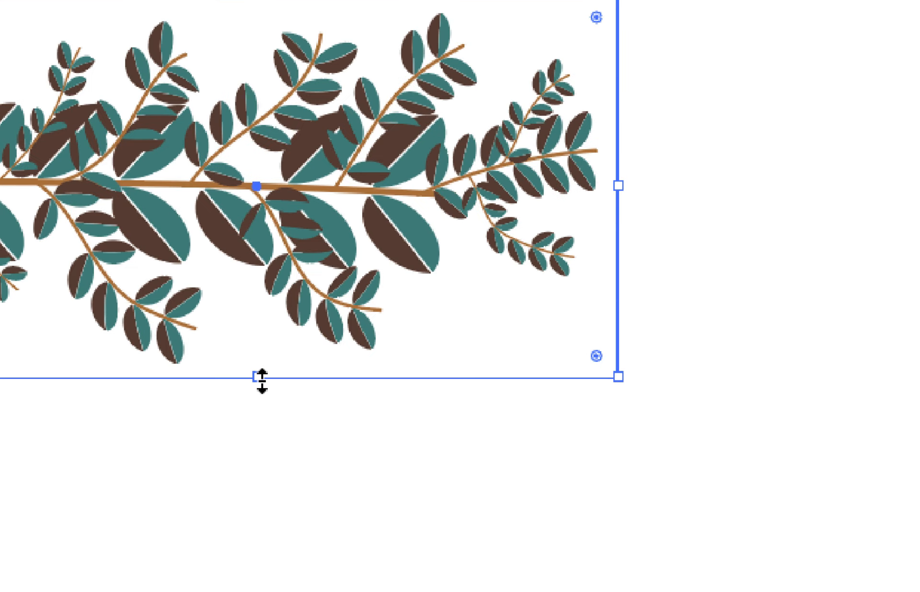
left_click_drag(262, 381, 262, 403)
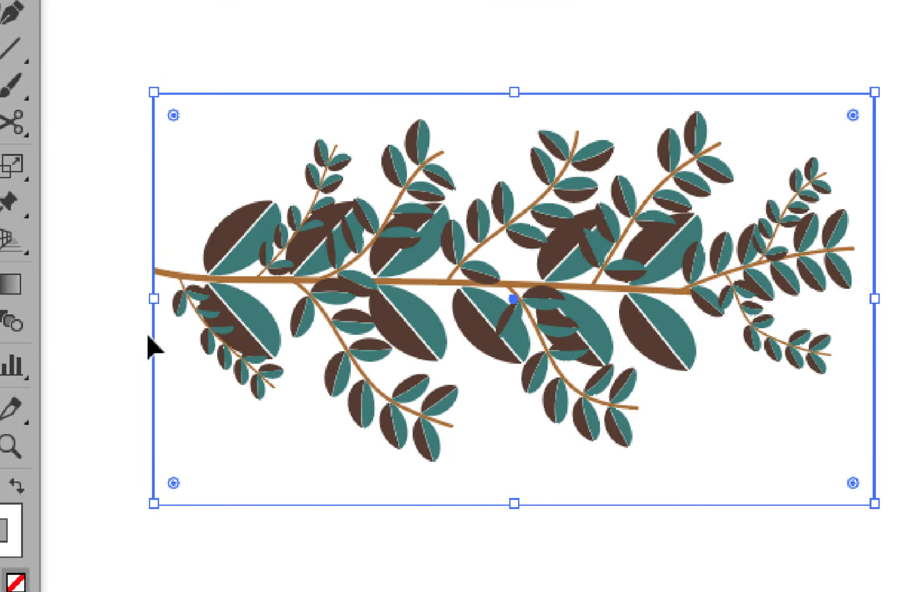
left_click_drag(149, 334, 149, 325)
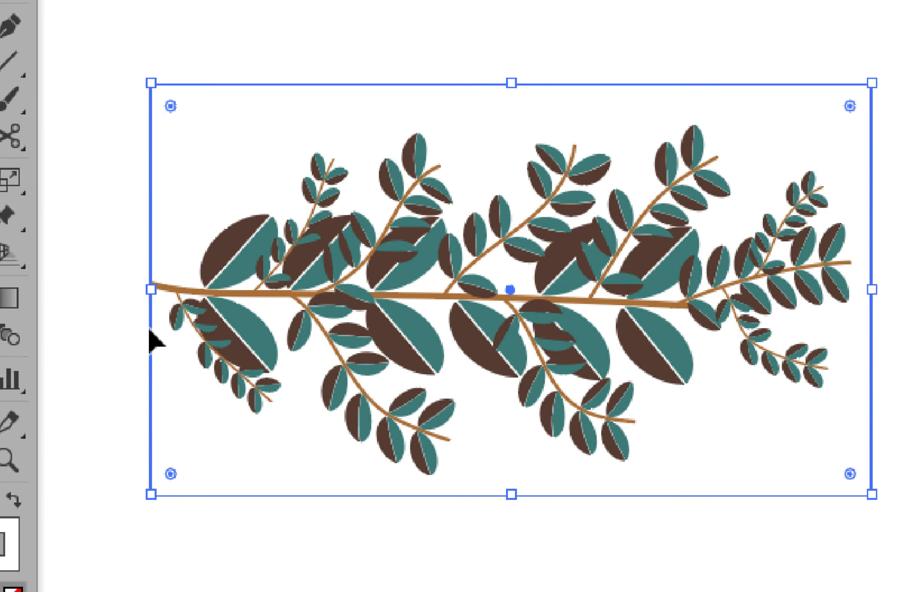
scroll(149, 328, "up", 5)
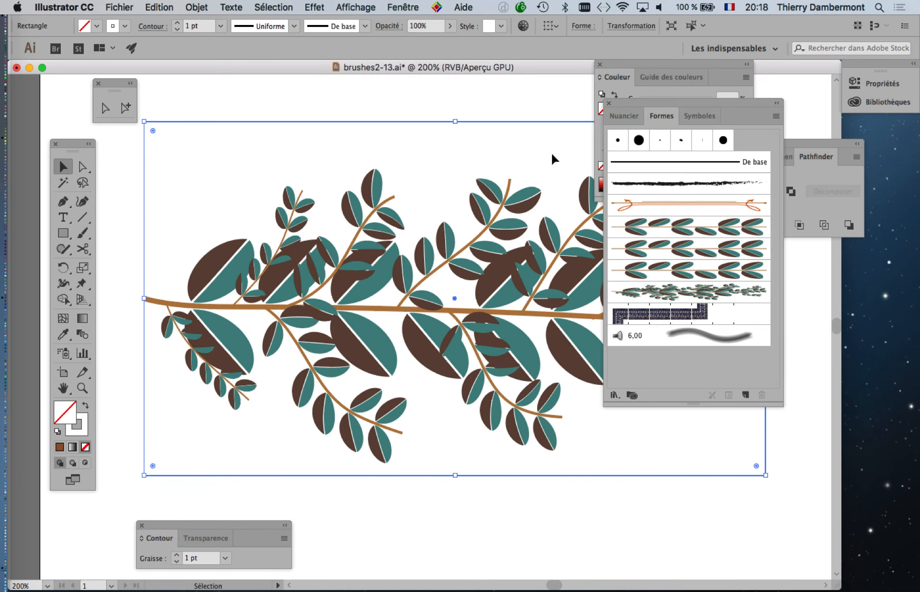
Clear the panels covering the artwork and set the rectangle's stroke to none
left_click(605, 77)
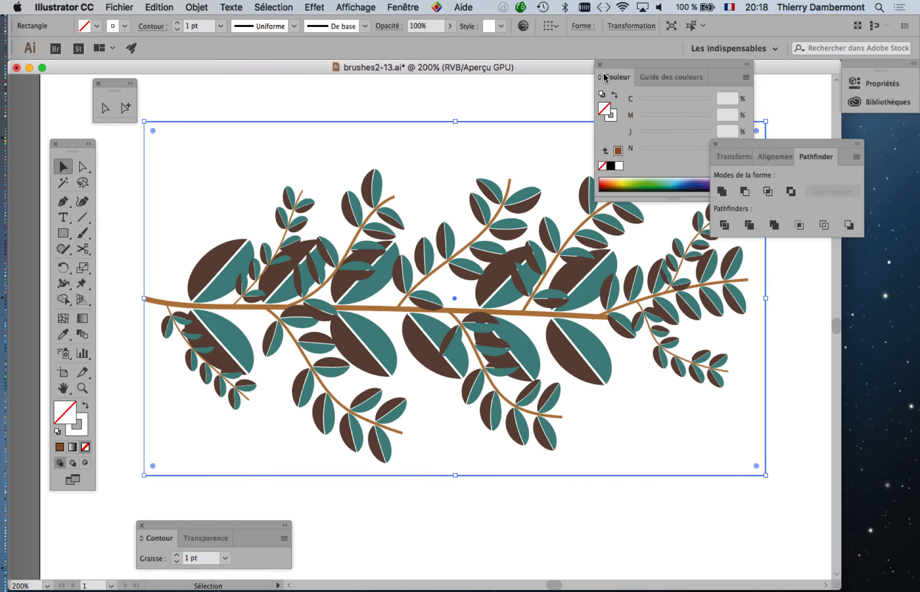
left_click(600, 64)
left_click(717, 144)
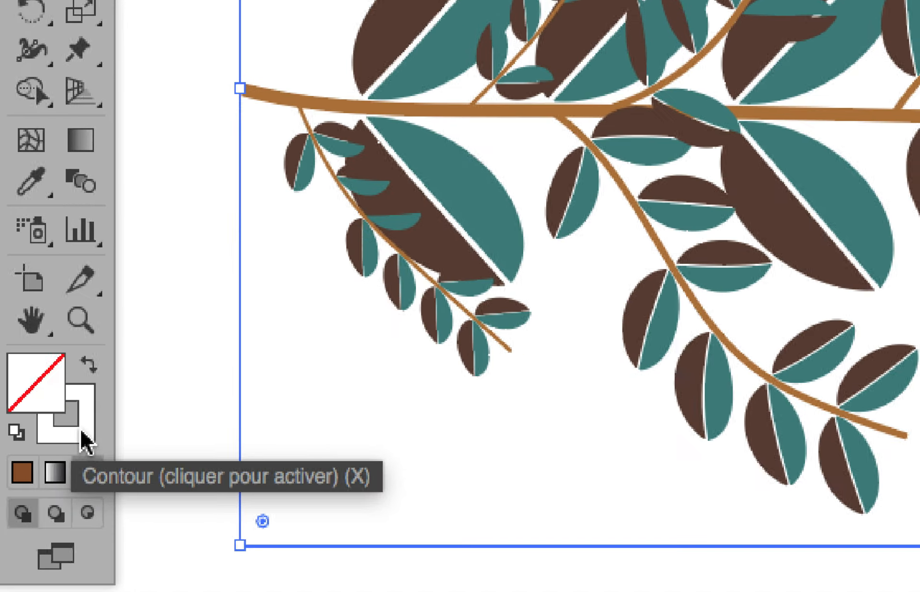
left_click(82, 434)
left_click(95, 479)
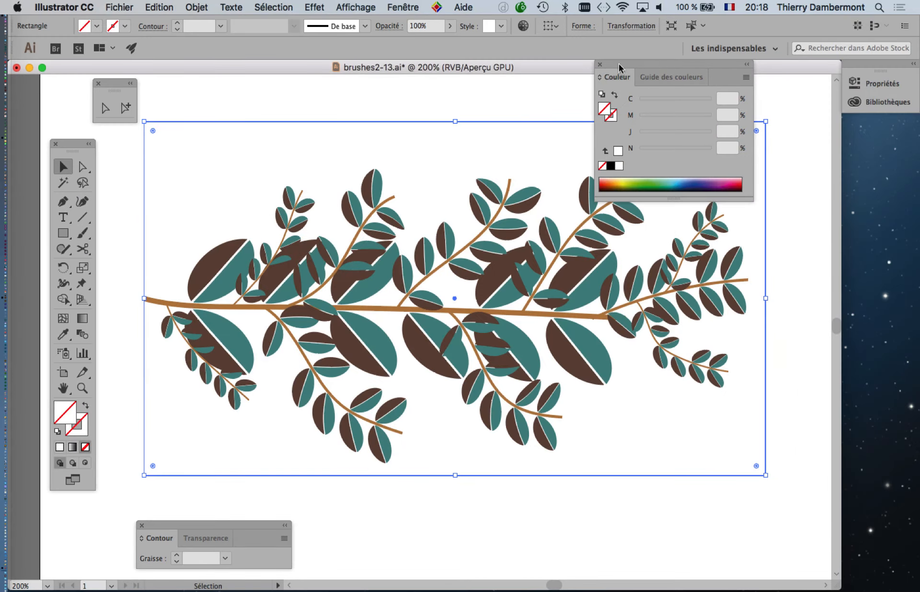
left_click_drag(619, 67, 826, 200)
Select the invisible rectangle together with the branch artwork and display the brushes (Formes) panel again
key("super+1")
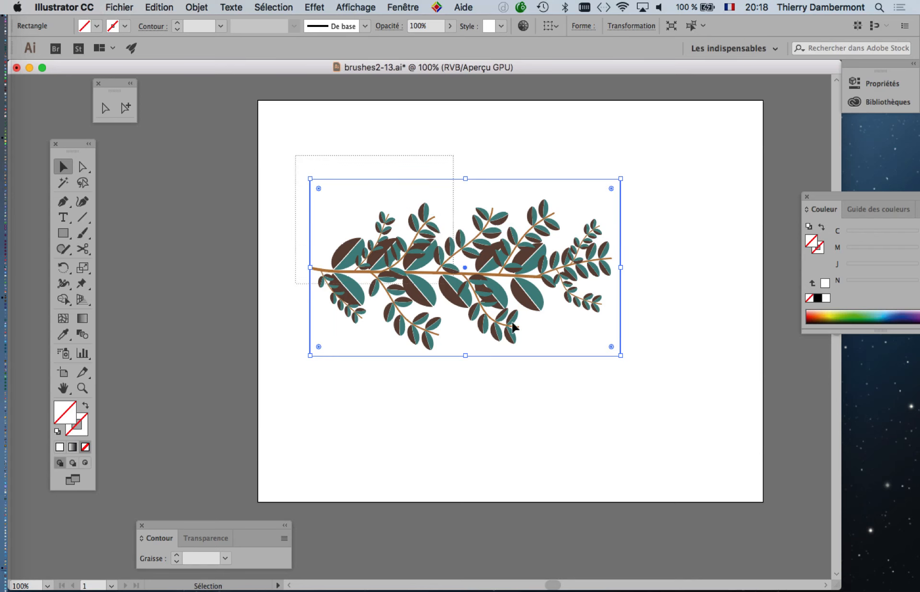
key("super+shift+e")
left_click_drag(534, 384, 297, 383)
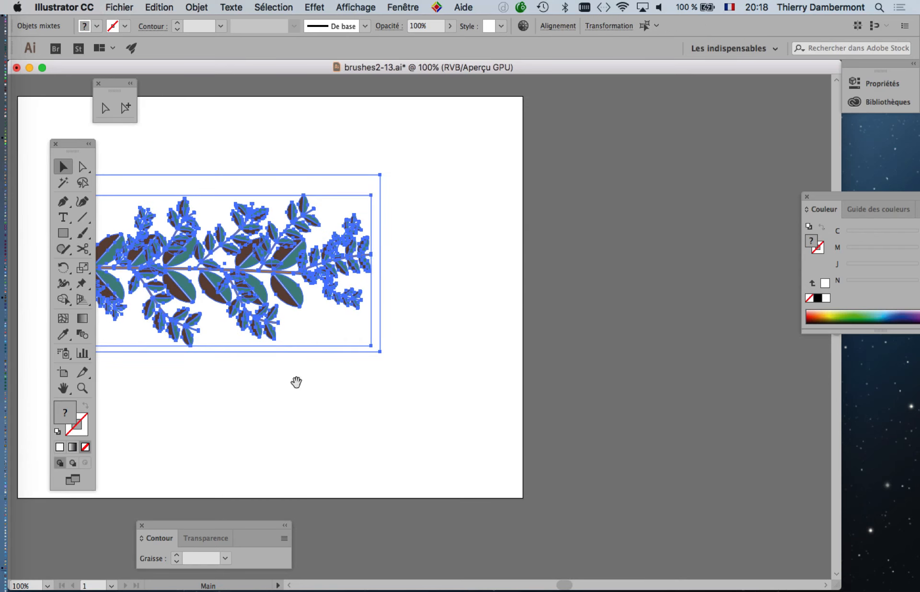
left_click(412, 5)
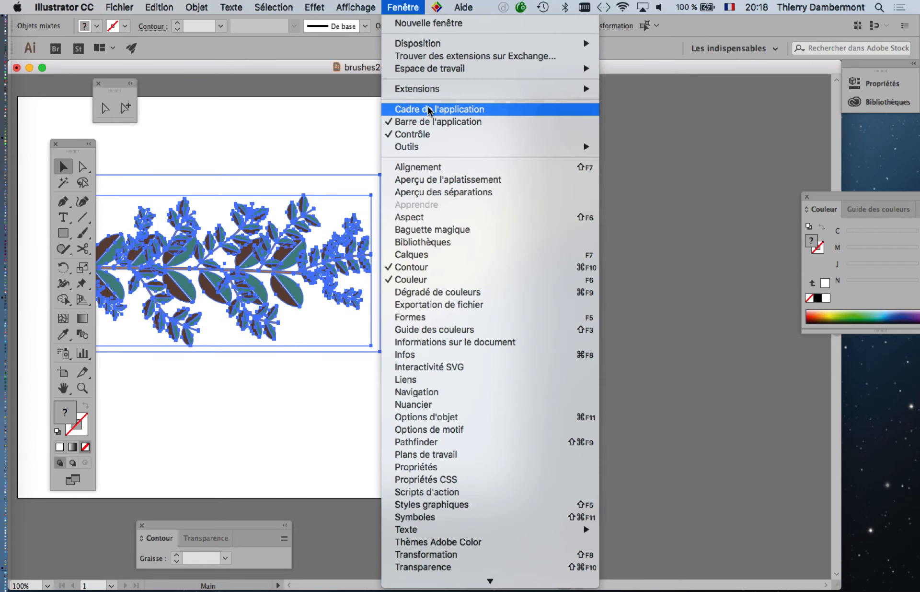
left_click(501, 317)
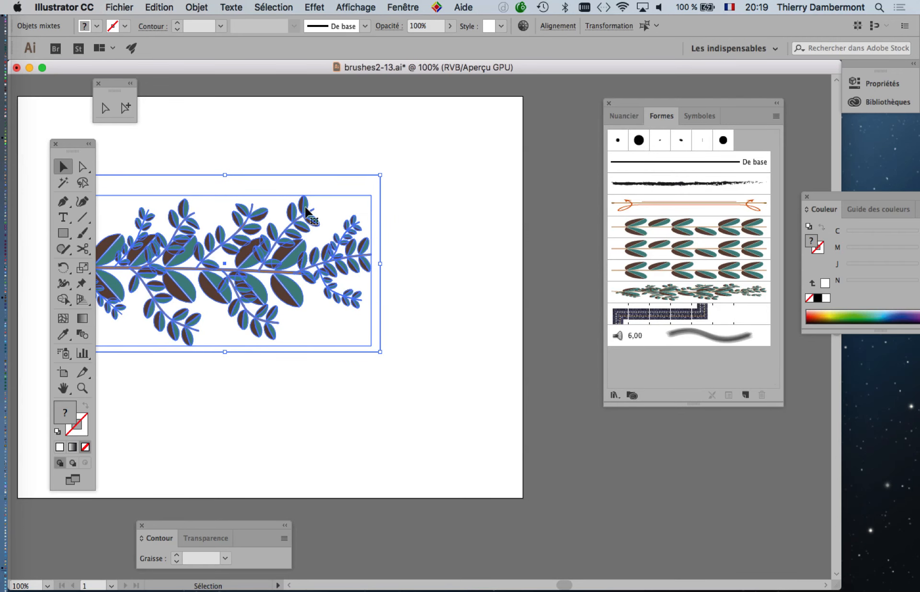
Create an art brush (Forme artistique) from the selected branch and rectangle, keeping the proposed options
mouse_move(306, 209)
left_mouse_down()
mouse_move(534, 330)
mouse_move(646, 343)
mouse_move(652, 358)
left_mouse_up()
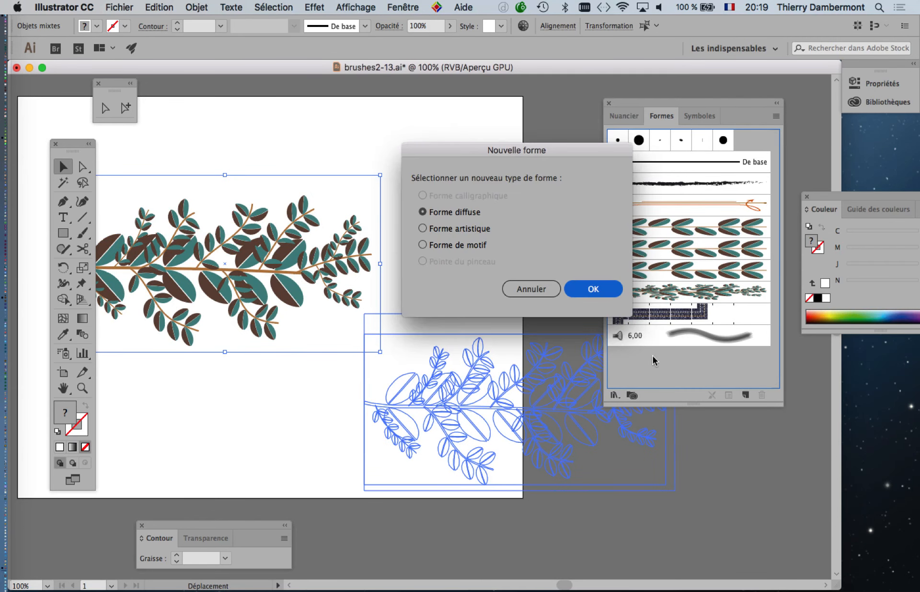
left_click(533, 283)
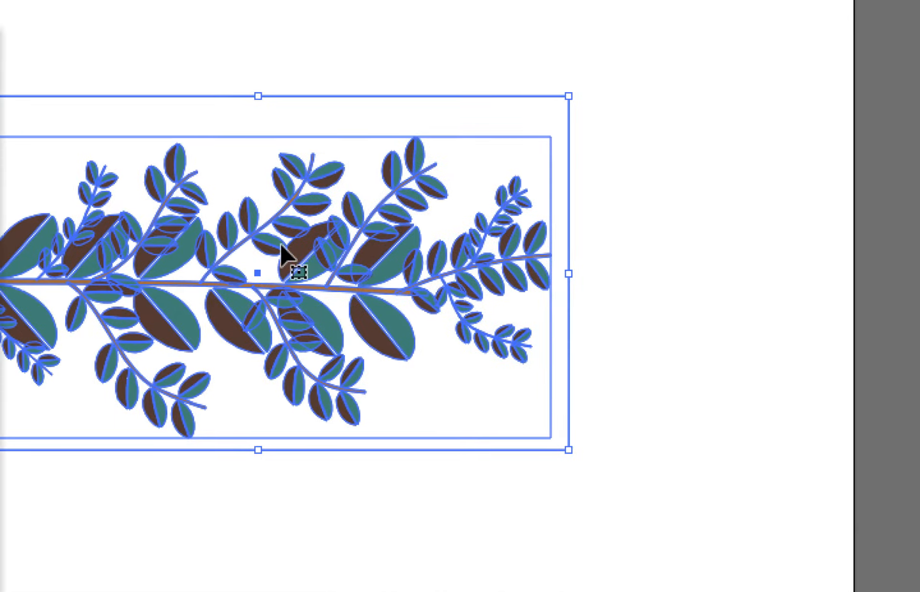
mouse_move(283, 249)
left_mouse_down()
mouse_move(456, 308)
mouse_move(525, 297)
mouse_move(680, 235)
left_mouse_up()
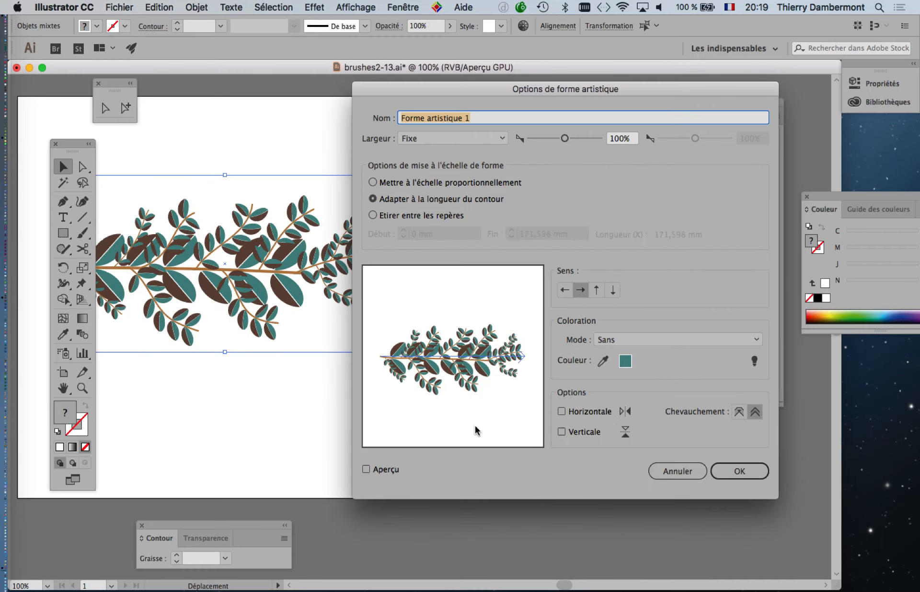
left_click(717, 475)
Delete the source artwork and draw a tall narrow rectangle filled with a brown swatch as a tree trunk
scroll(363, 334, "down", 1)
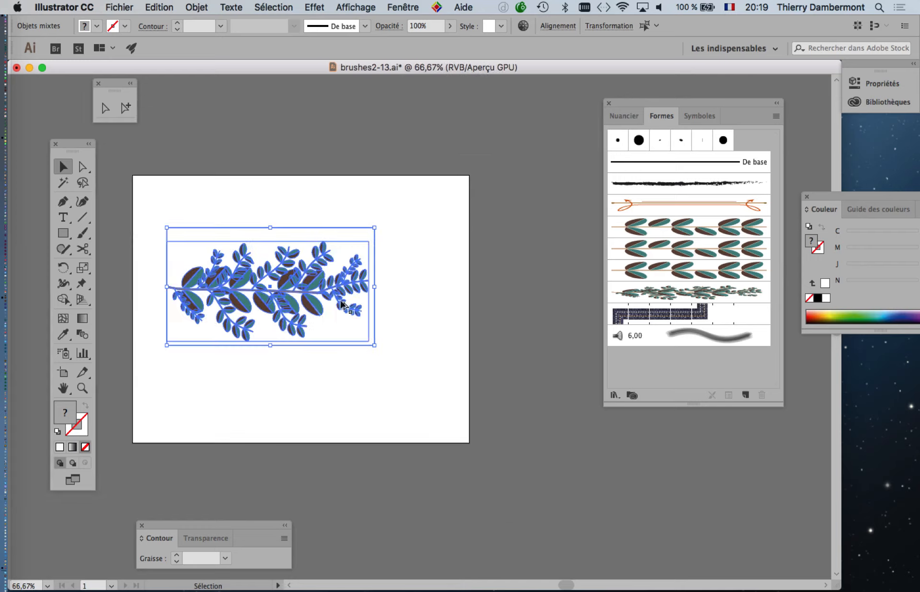
key("Delete")
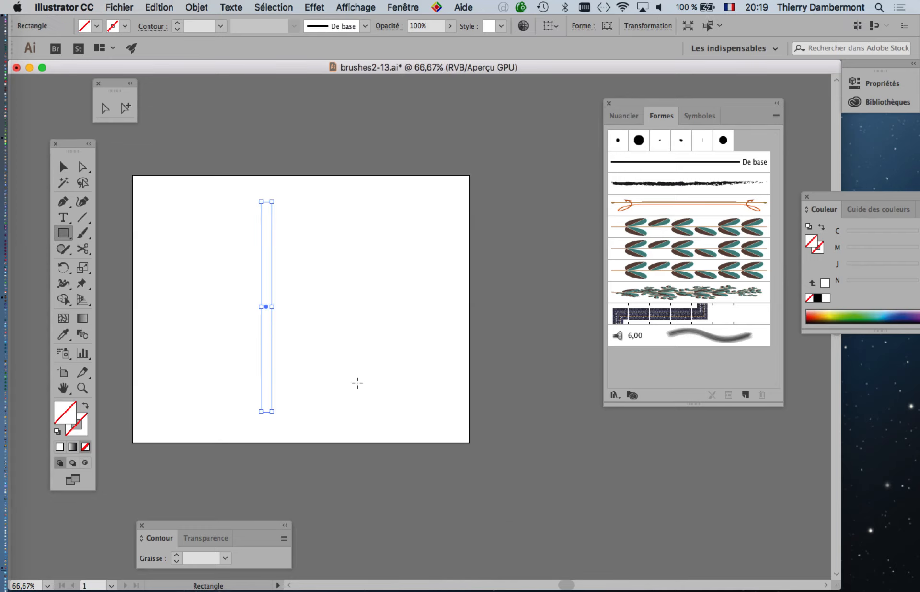
left_click(624, 116)
left_click(634, 236)
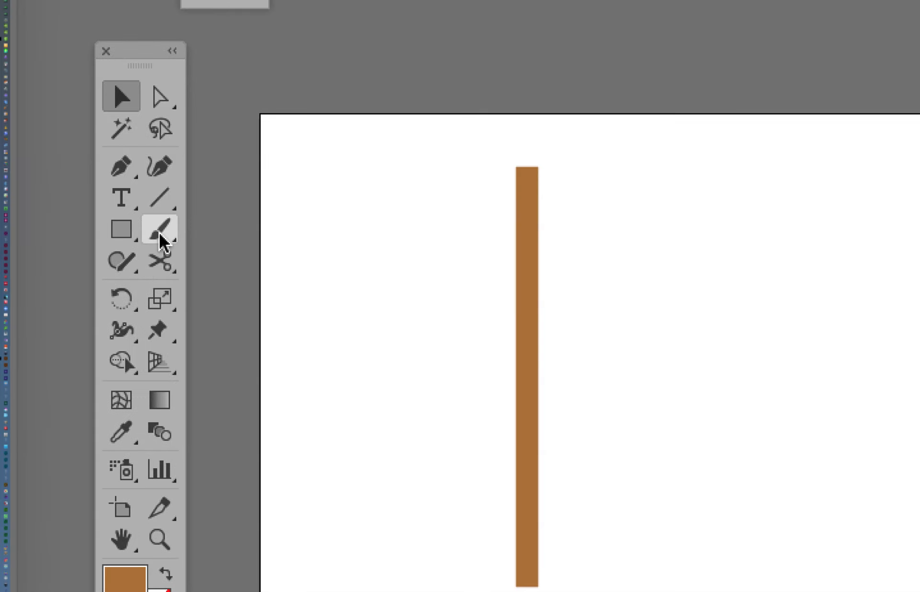
Paint a branch rising from the trunk's right side with the Paintbrush and the new leafy art brush
left_click(160, 232)
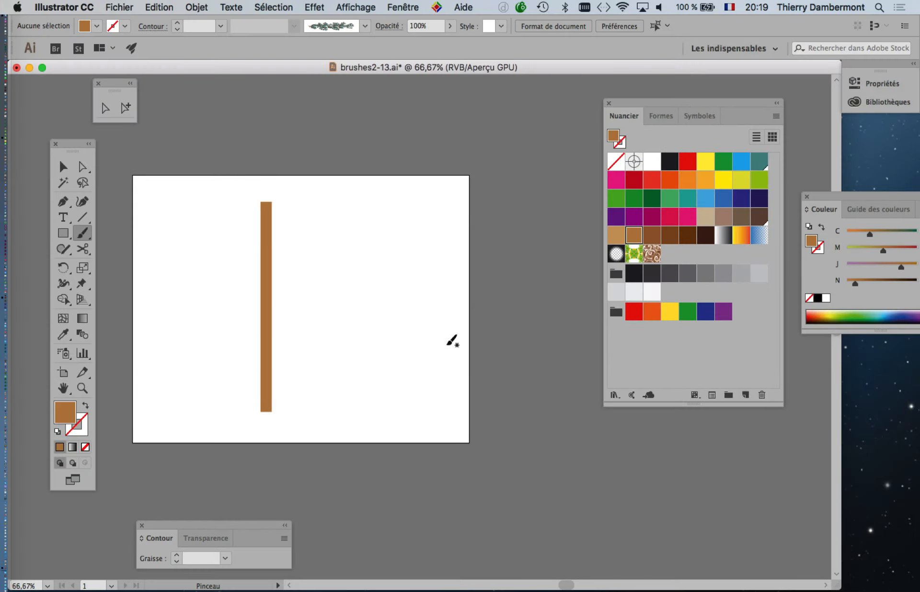
mouse_move(640, 104)
left_mouse_down()
mouse_move(399, 155)
mouse_move(435, 147)
left_mouse_up()
left_click(421, 167)
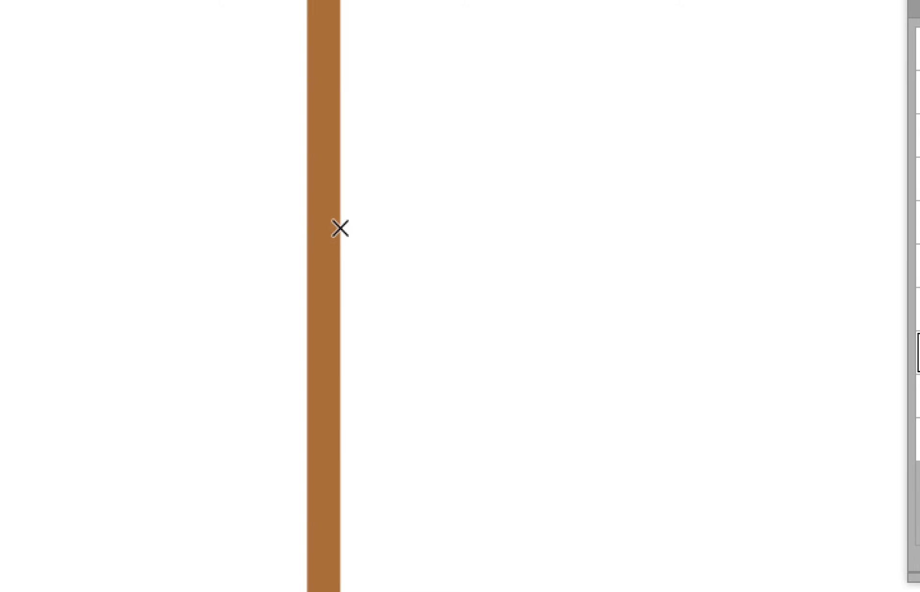
mouse_move(340, 228)
left_mouse_down()
mouse_move(599, 111)
mouse_move(664, 69)
left_mouse_up()
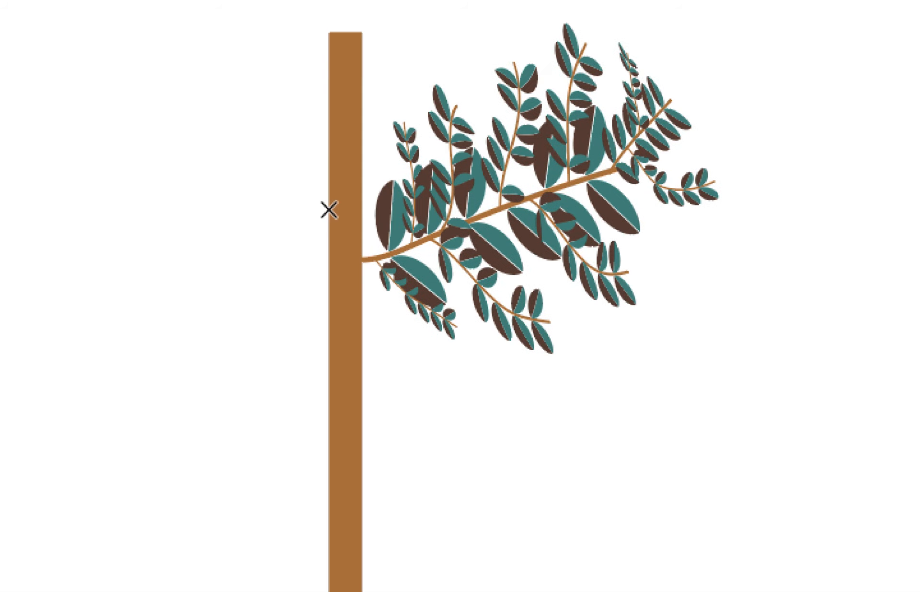
Paint a branch rising from the trunk's left side, redoing its stroke once, and a second branch lower on the right side
mouse_move(328, 210)
left_mouse_down()
mouse_move(144, 109)
mouse_move(120, 72)
left_mouse_up()
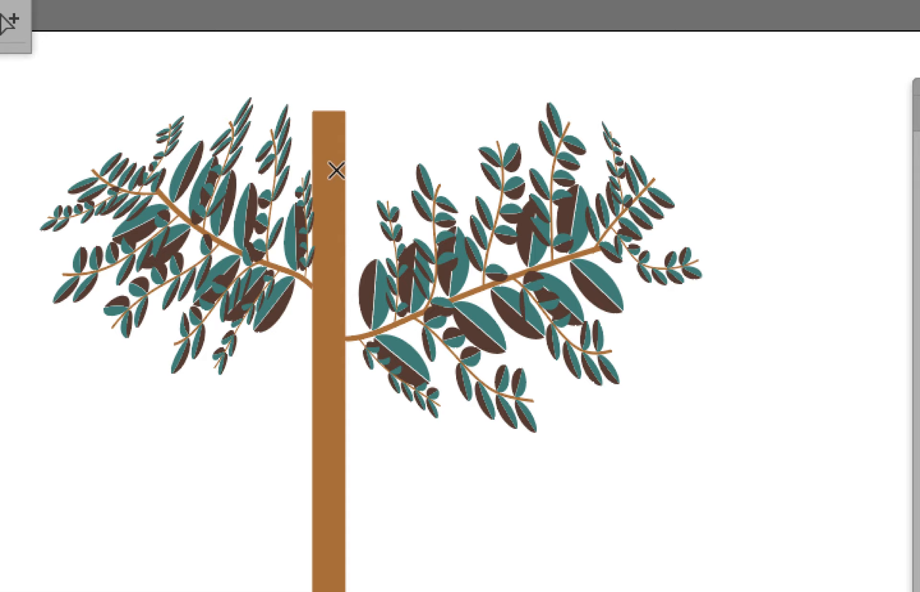
key("ctrl+z")
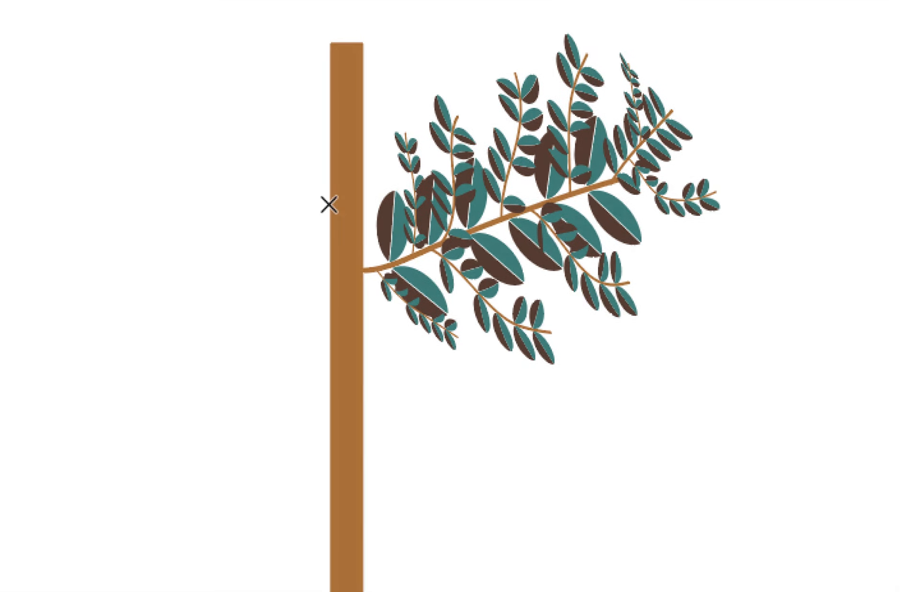
mouse_move(330, 207)
left_mouse_down()
mouse_move(245, 166)
mouse_move(229, 141)
mouse_move(191, 132)
left_mouse_up()
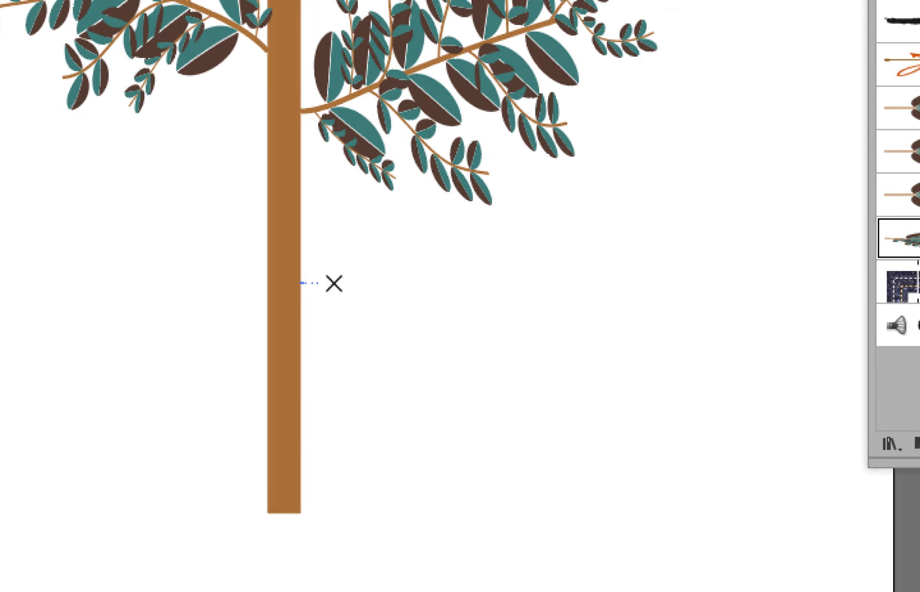
mouse_move(334, 283)
left_mouse_down()
mouse_move(676, 157)
mouse_move(719, 127)
left_mouse_up()
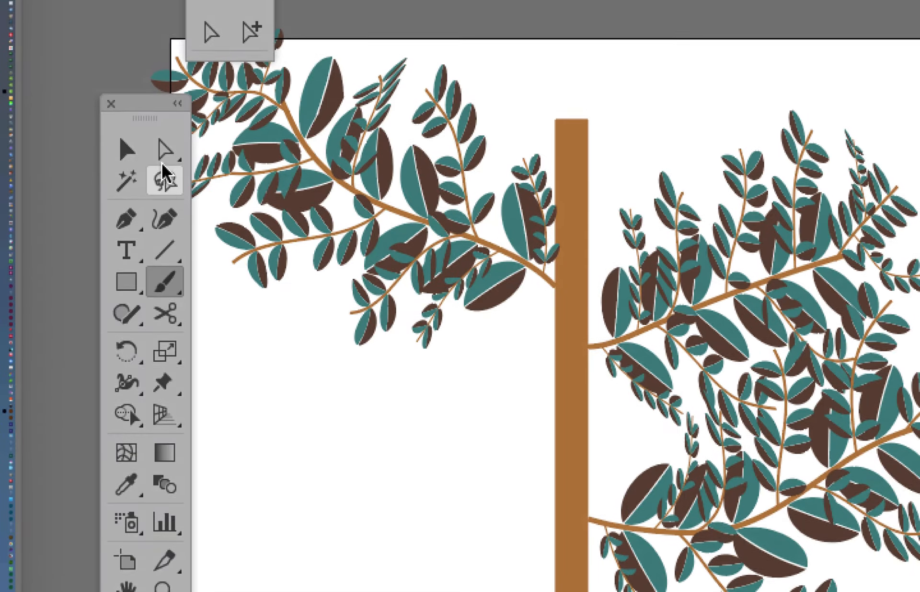
left_click(128, 151)
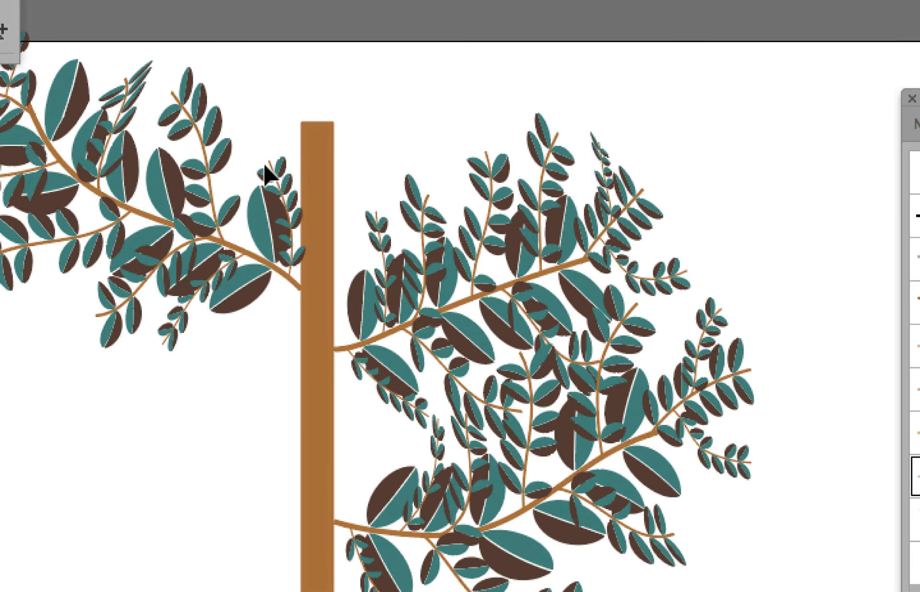
Recolour the tree trunk rectangle with a darker brown swatch
left_click(328, 206)
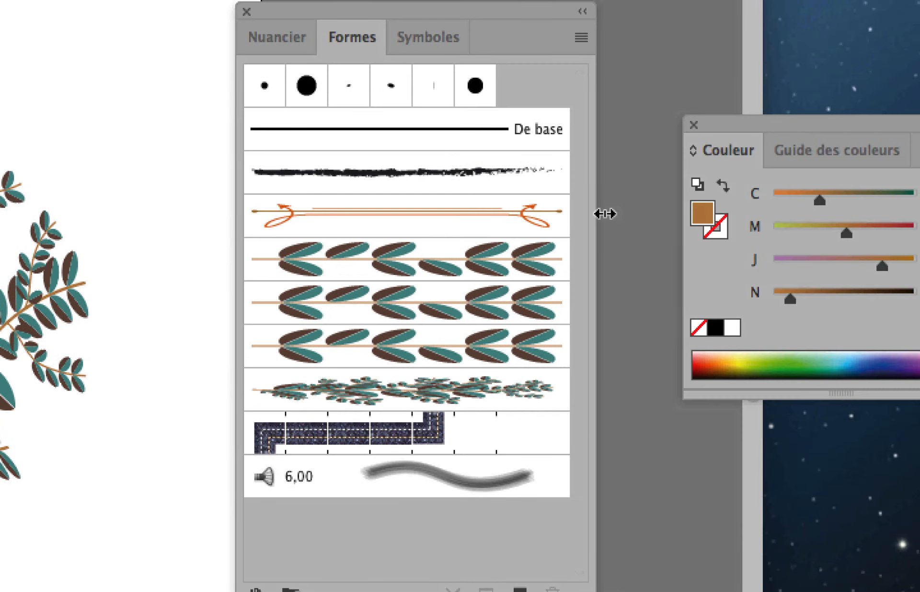
left_click(277, 37)
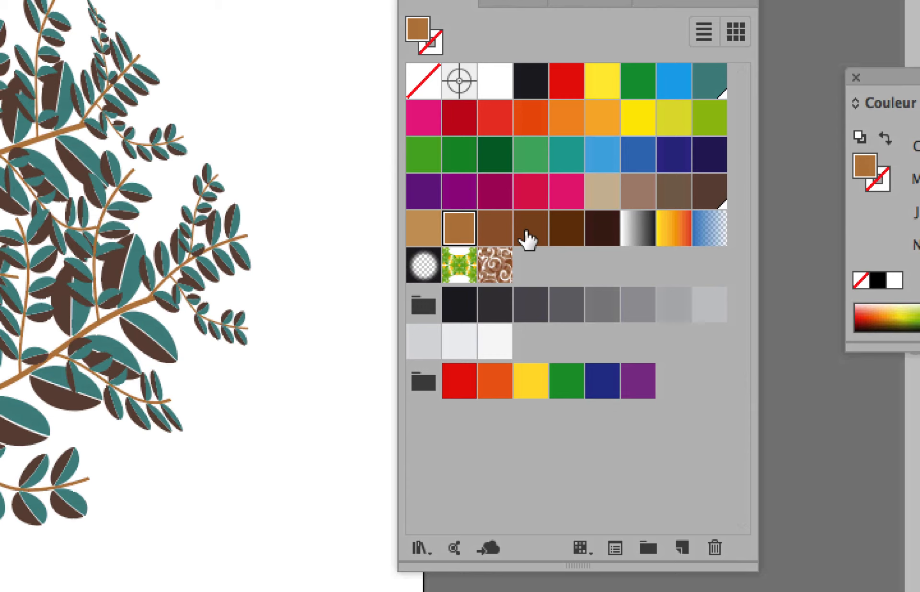
left_click(538, 230)
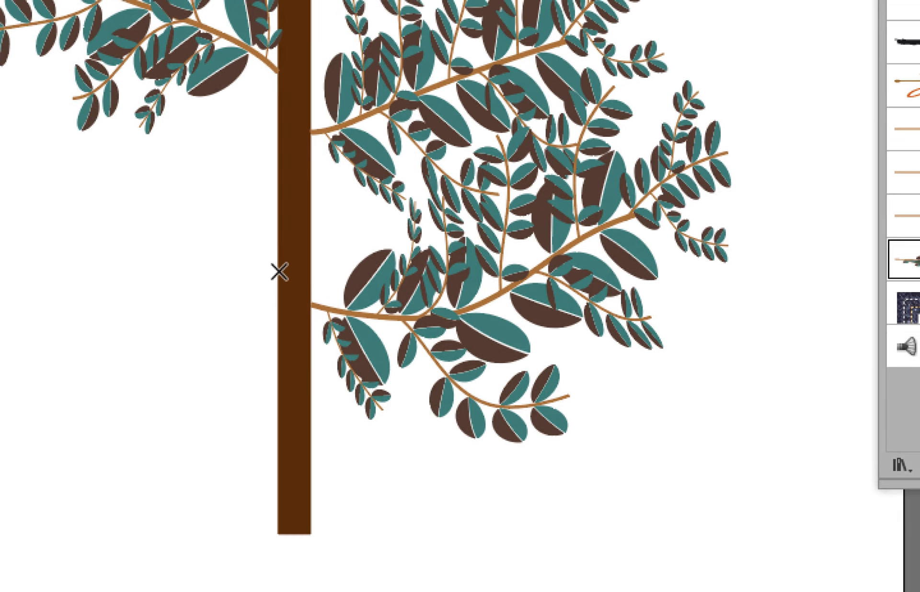
mouse_move(28, 261)
left_mouse_down()
mouse_move(185, 246)
mouse_move(178, 243)
left_mouse_up()
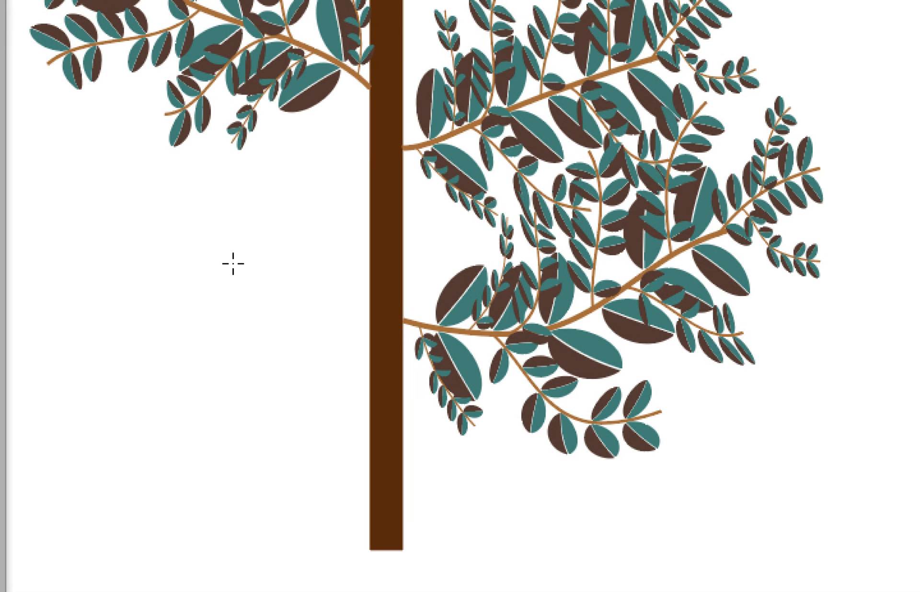
scroll(326, 307, "down", 3)
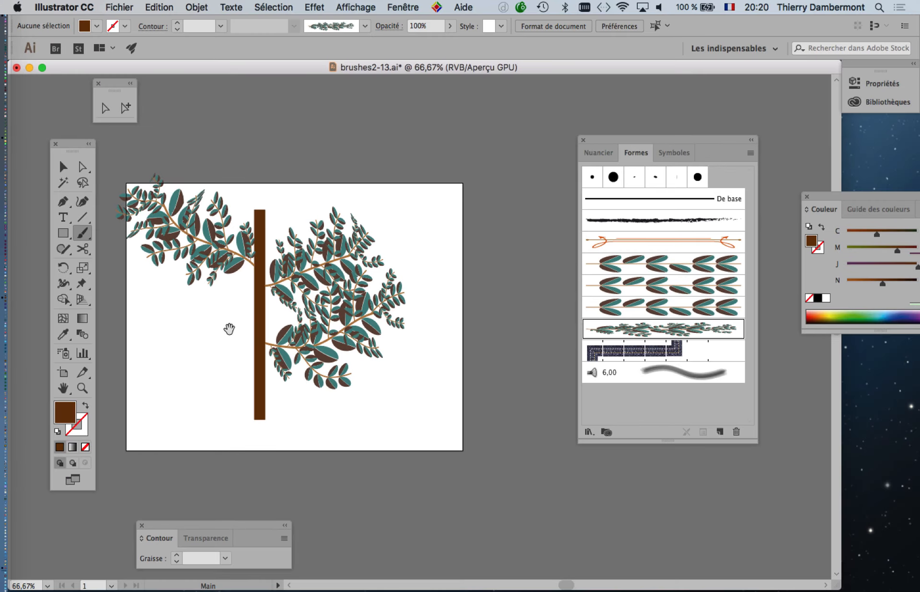
scroll(265, 374, "up", 3)
scroll(266, 375, "left", 2)
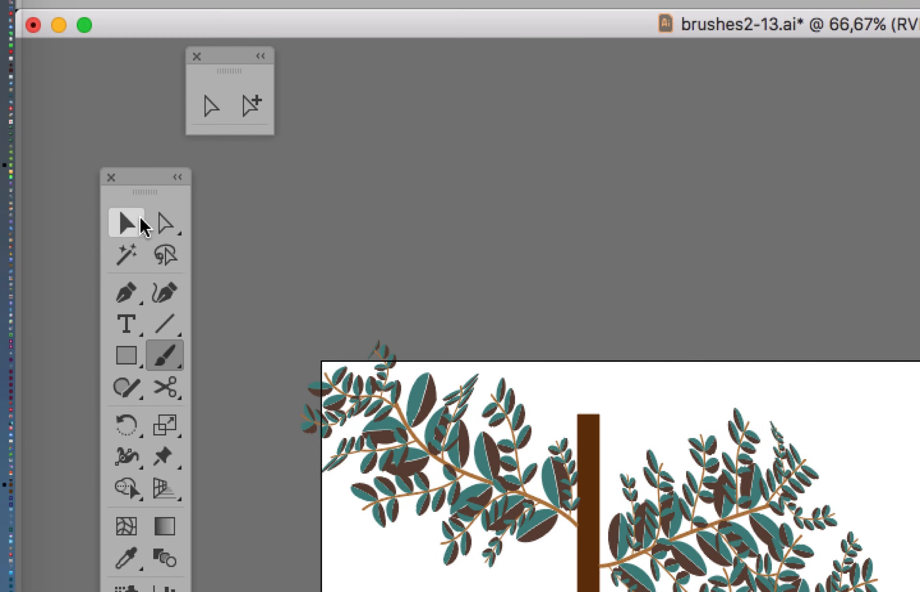
Duplicate the leafy multi-branch art brush twice in the brush library
left_click(138, 221)
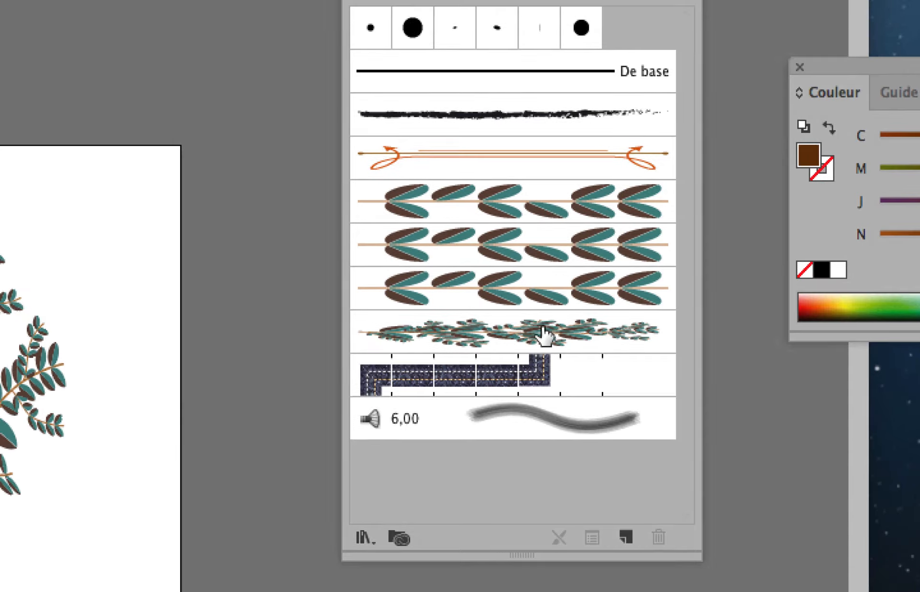
mouse_move(866, 434)
left_mouse_down()
mouse_move(569, 384)
mouse_move(571, 398)
left_mouse_up()
mouse_move(518, 234)
left_mouse_down()
mouse_move(562, 400)
mouse_move(572, 401)
left_mouse_up()
Open the options of the brush "Forme artistique 1 – copie" and set its fixed width to 50%
double_click(526, 246)
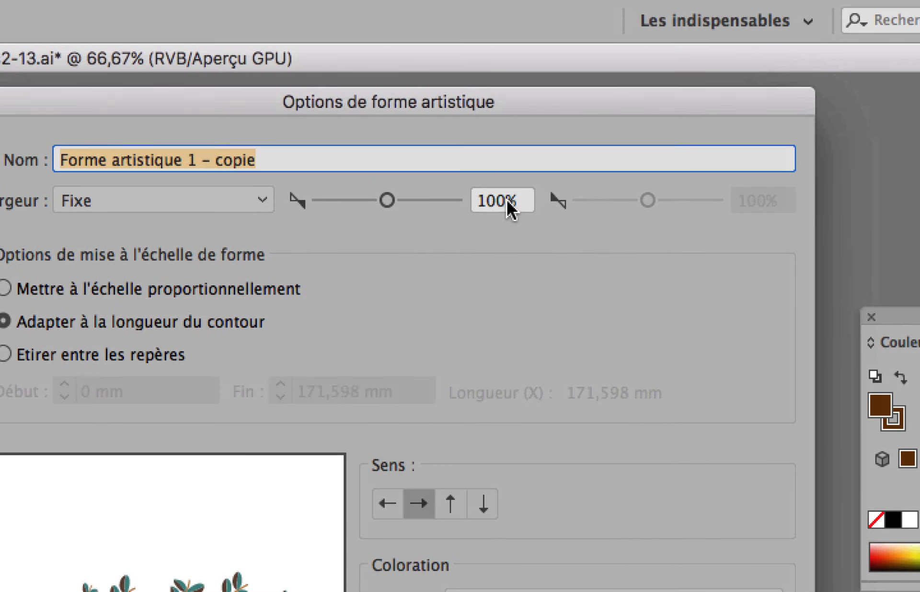
left_click(509, 187)
type("50")
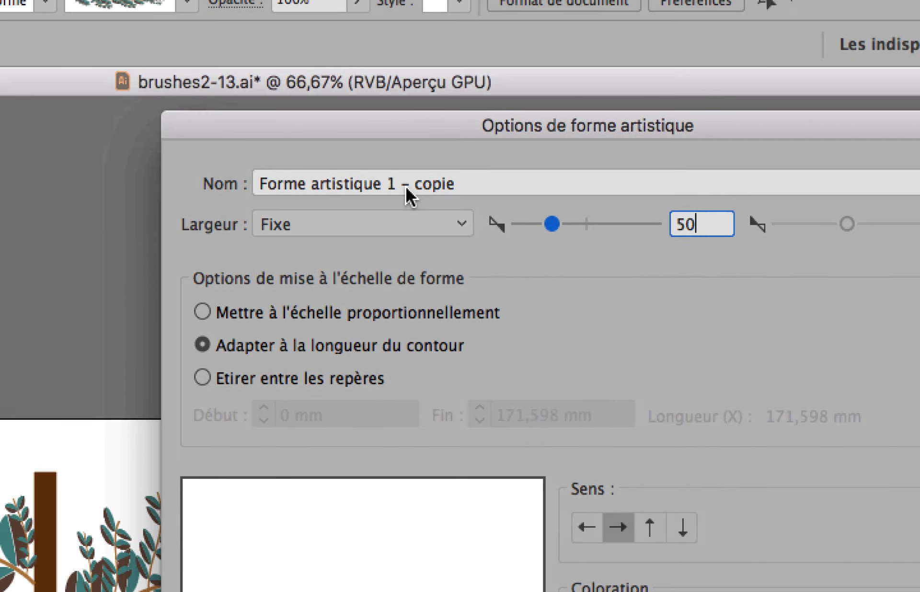
Rename this brush "plusieurs branches – 50pc", copy the full name for reuse and apply the options
left_click(417, 187)
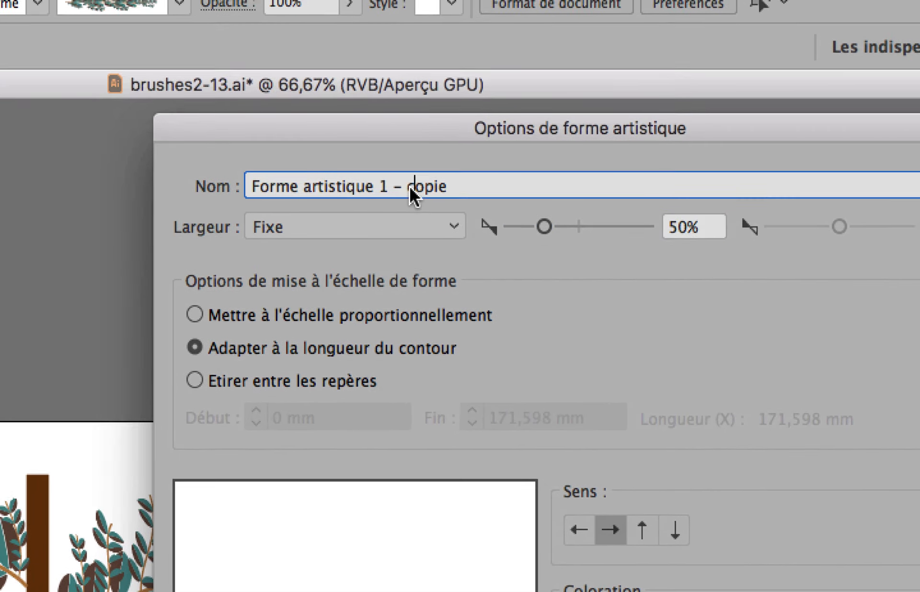
double_click(455, 187)
type("50")
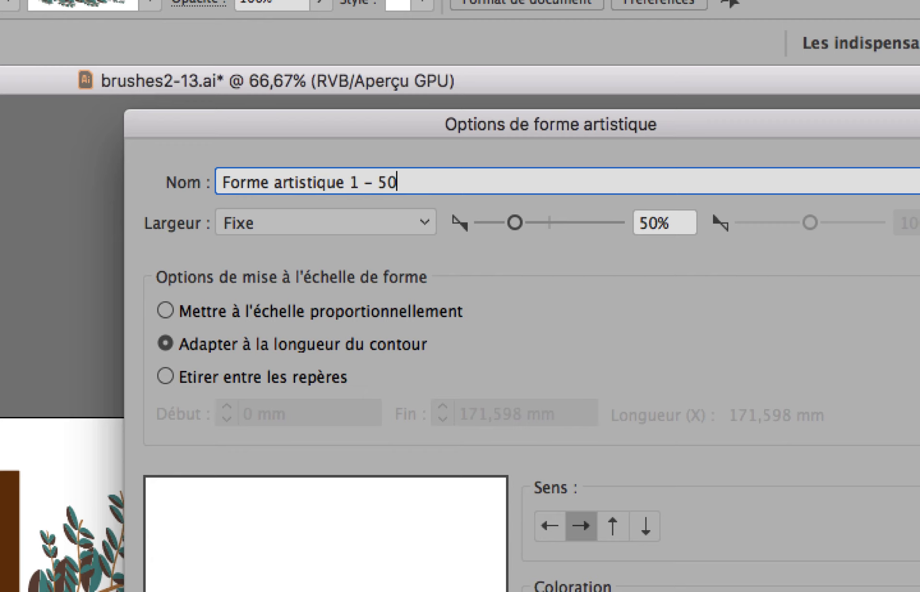
type("PC")
key("BackSpace")
key("BackSpace")
type("pc")
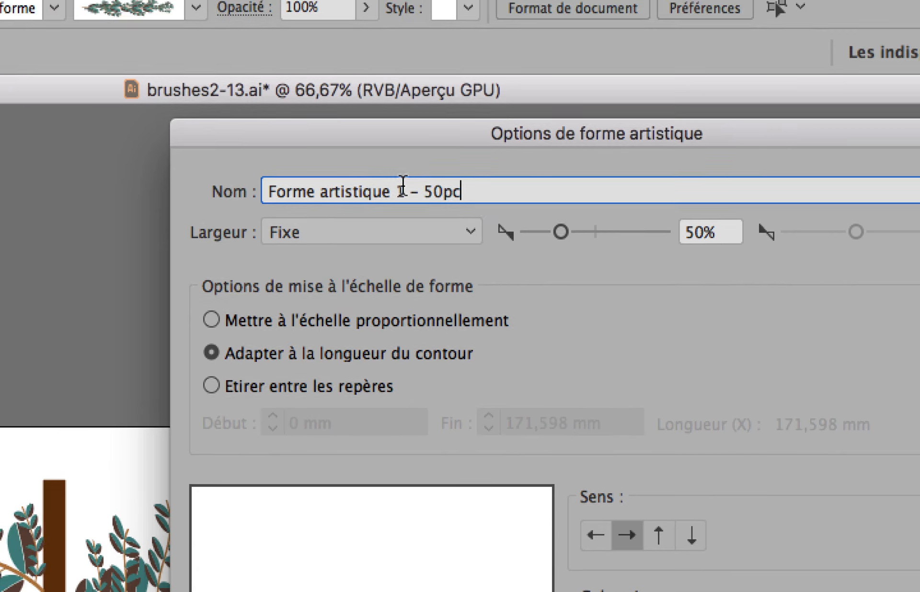
left_click_drag(358, 182, 285, 154)
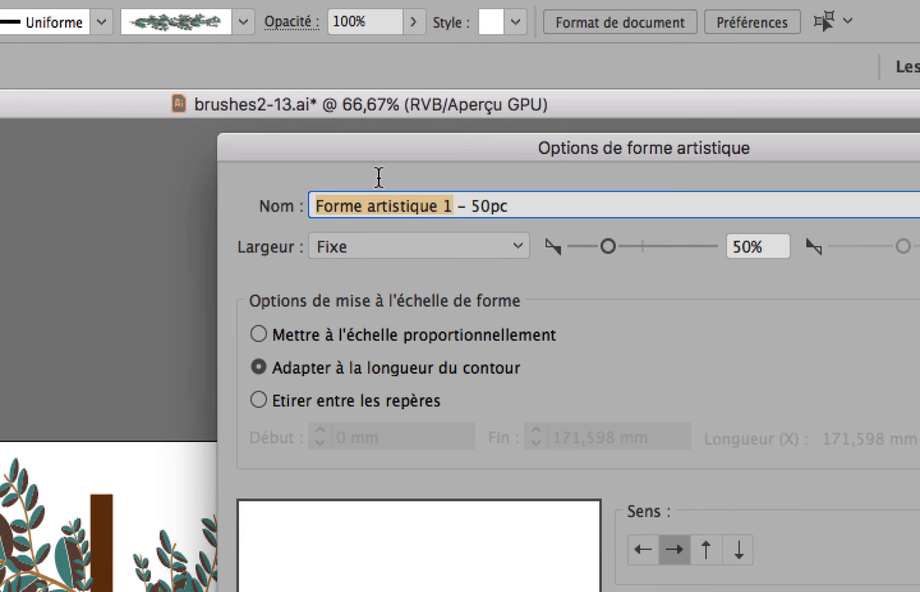
type("plusieurs ")
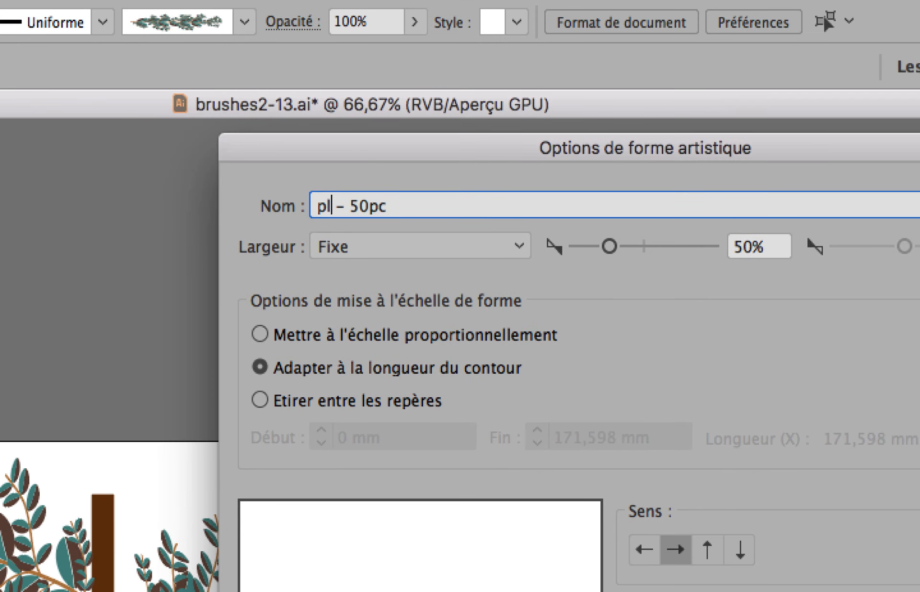
type("branches")
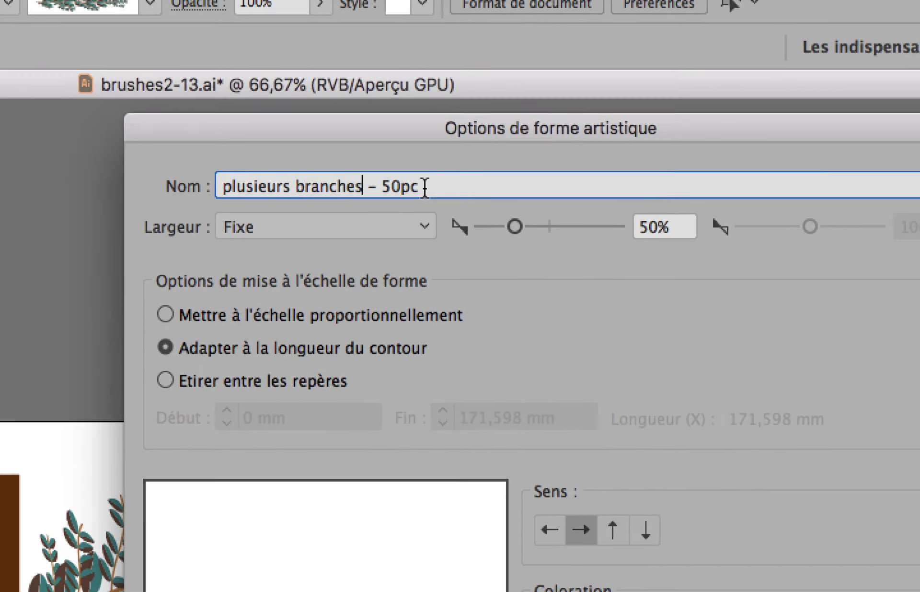
left_click_drag(425, 187, 336, 158)
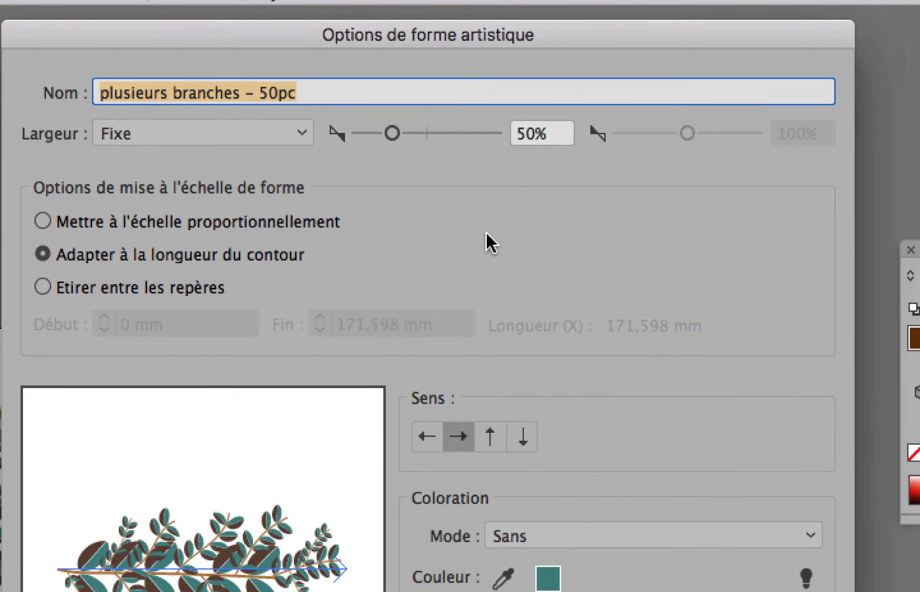
key("Return")
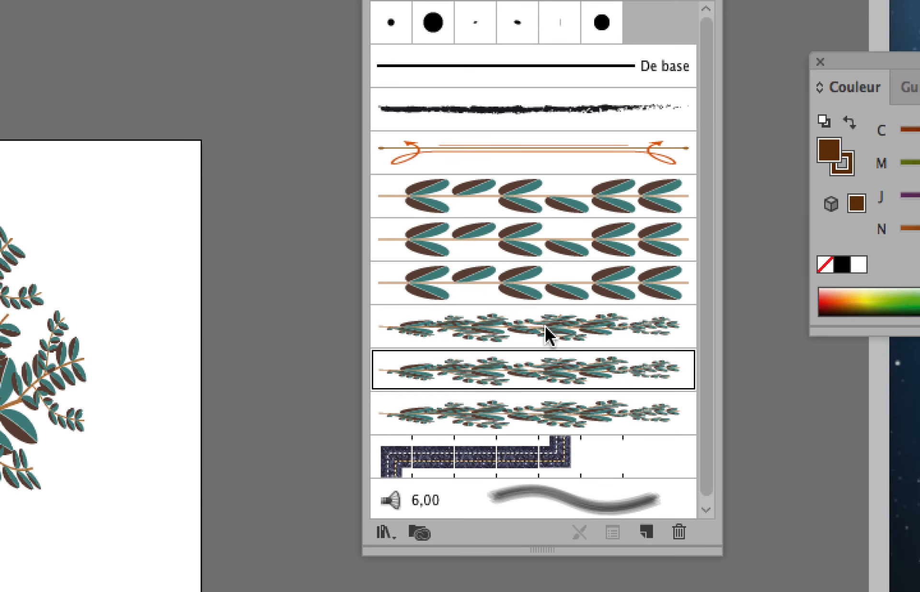
Rename the original leafy multi-branch brush "plusieurs branches – 100pc", reusing the copied name, and apply the options
double_click(548, 333)
type("plusieurs branches - 50pc")
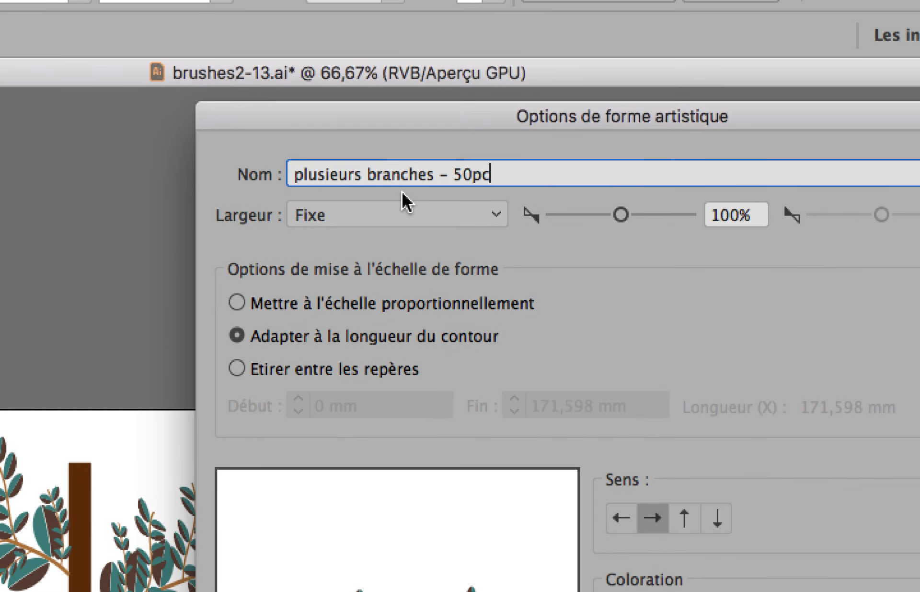
left_click_drag(453, 175, 472, 174)
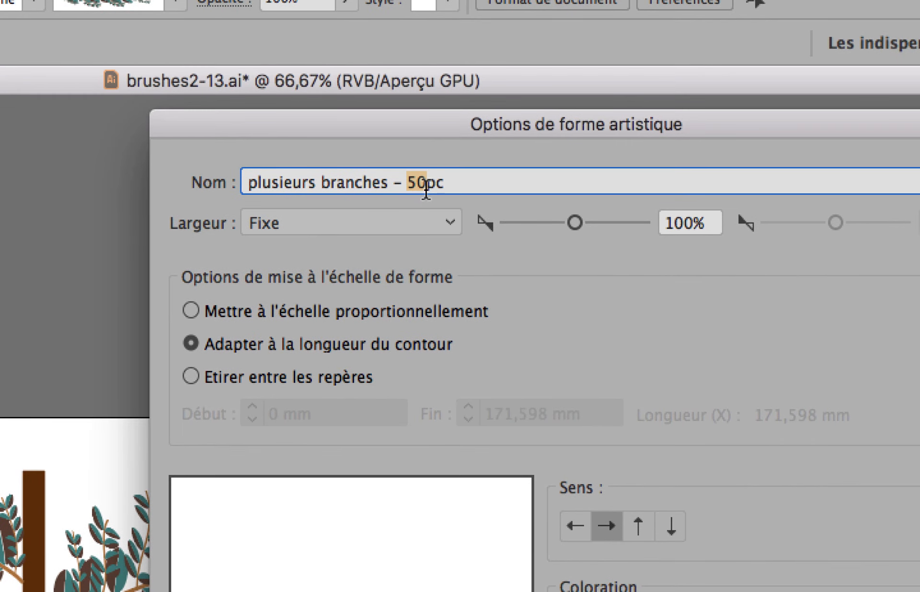
type("100")
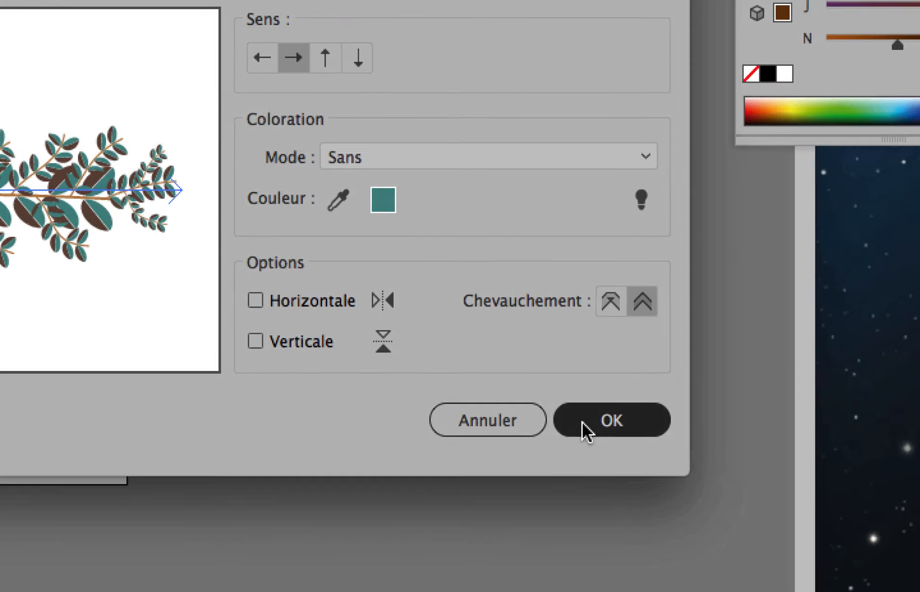
left_click(585, 429)
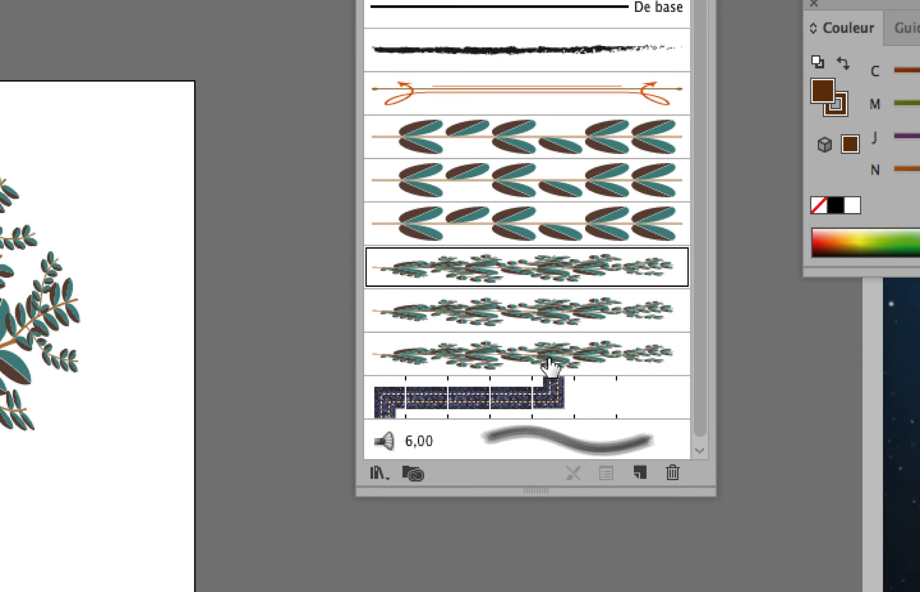
Set the second brush copy's width to 25% and rename it "plusieurs branches – 25pc"
double_click(549, 366)
left_click(515, 205)
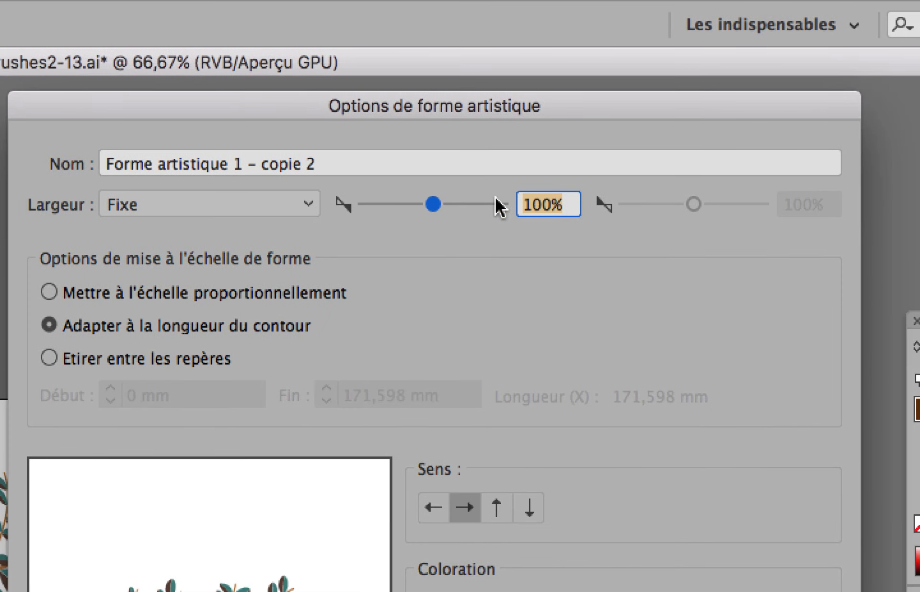
type("25")
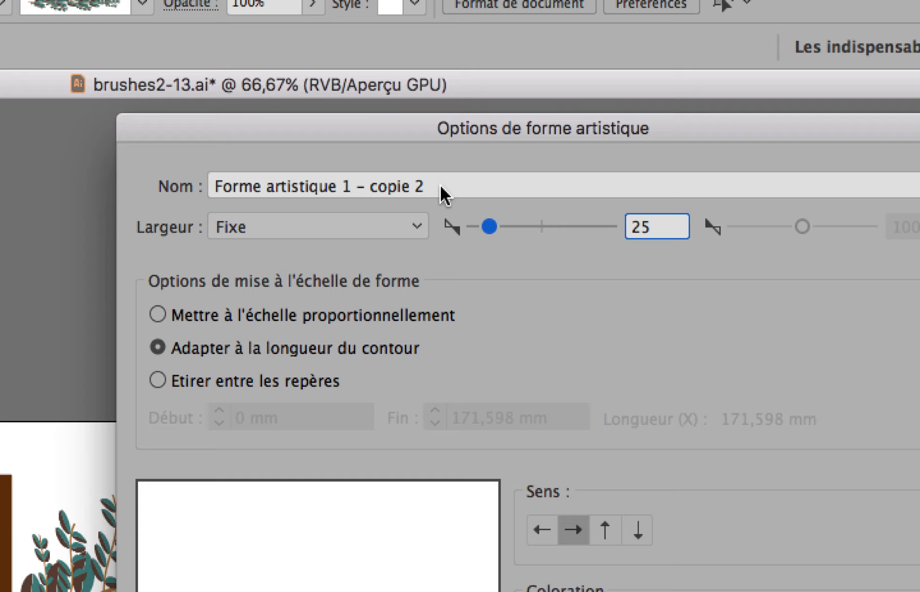
left_click(326, 165)
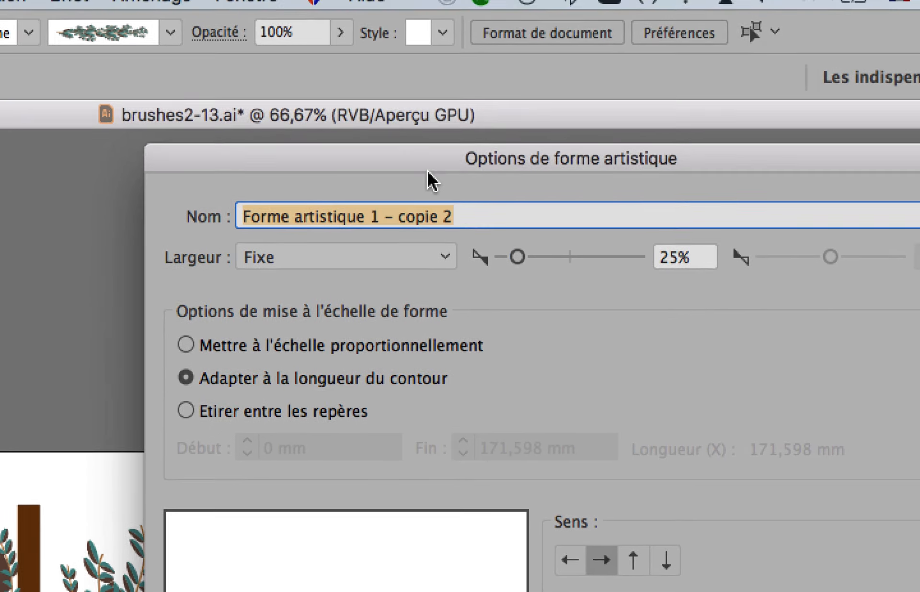
type("plusieurs branches - 50pc")
left_click_drag(411, 186, 429, 186)
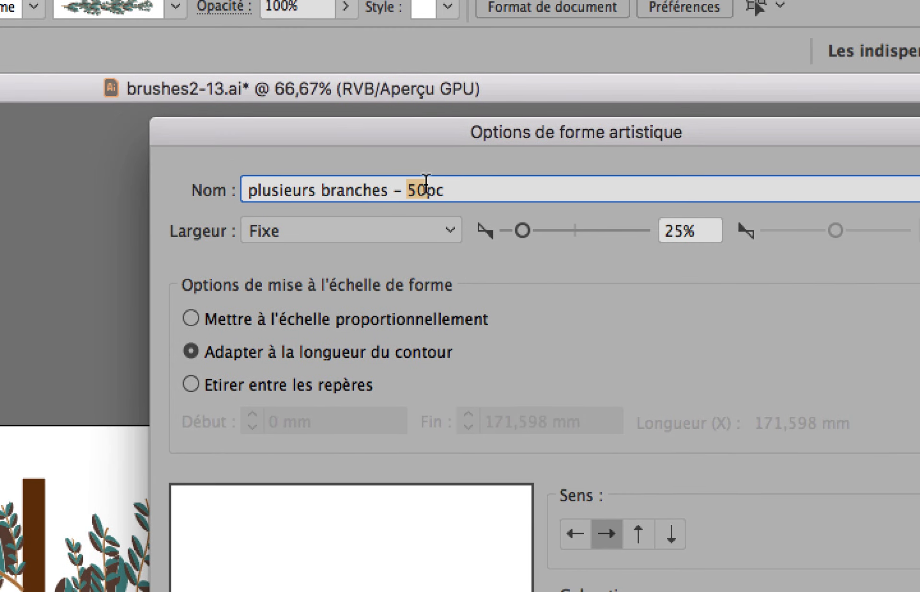
type("25")
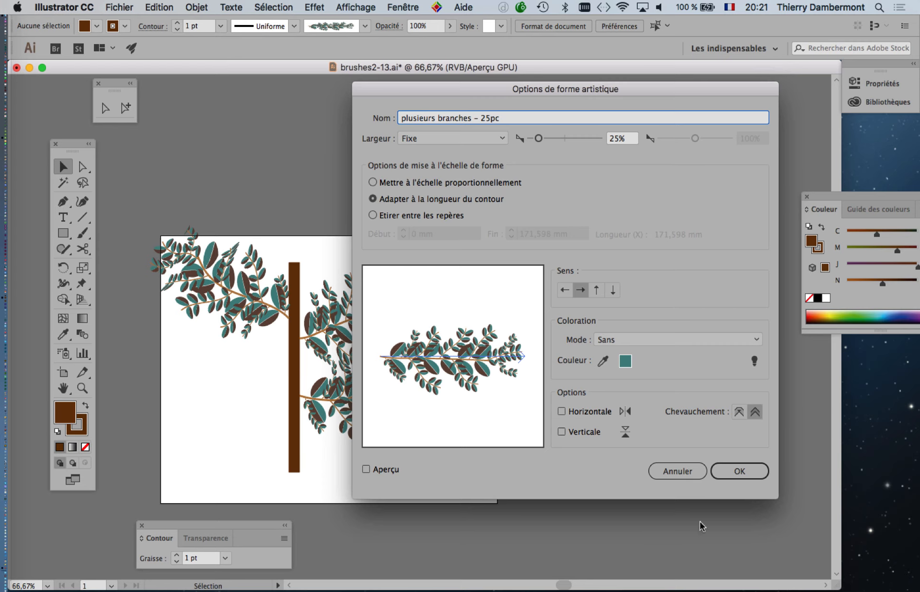
left_click(746, 473)
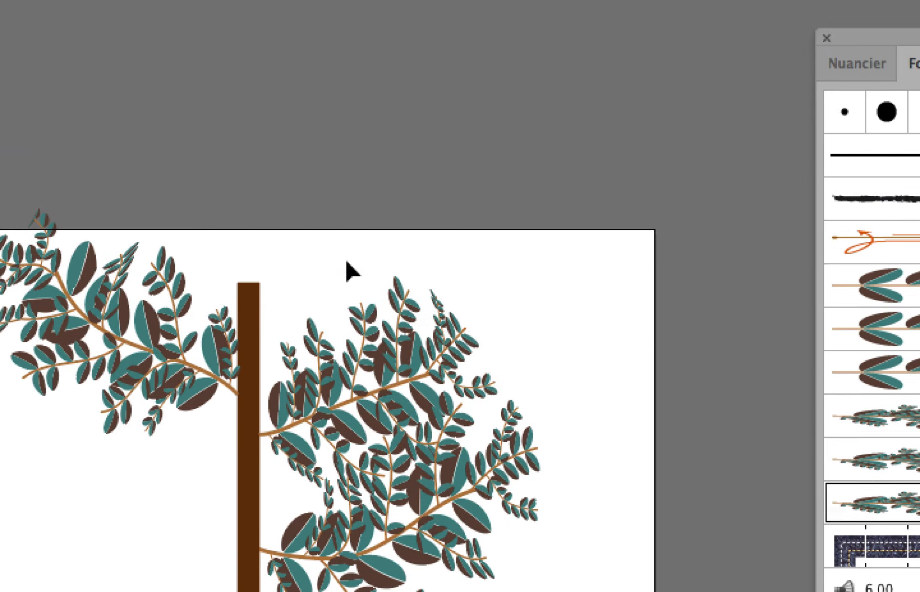
Delete all the painted branches on both sides, keeping only the trunk
left_click_drag(346, 261, 562, 591)
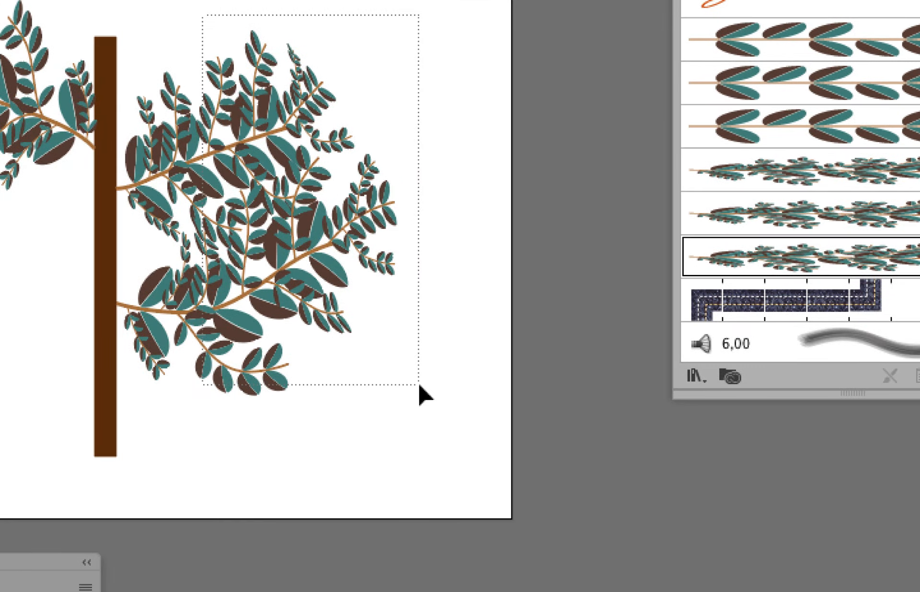
left_click_drag(419, 385, 420, 387)
key("Delete")
left_click_drag(247, 248, 279, 306)
key("Delete")
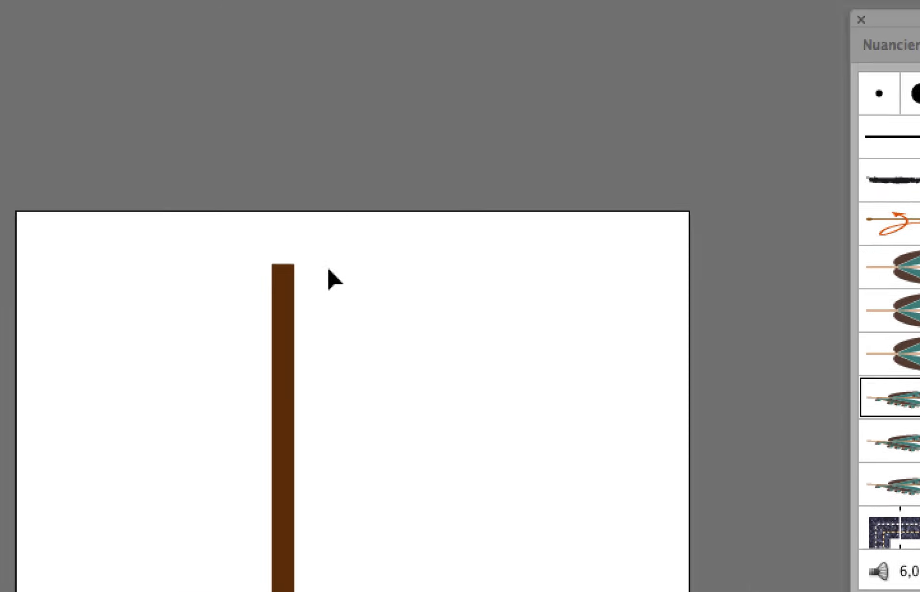
Paint one large branch on each side of the trunk with the Paintbrush and the 100pc branch brush
left_click(0, 201)
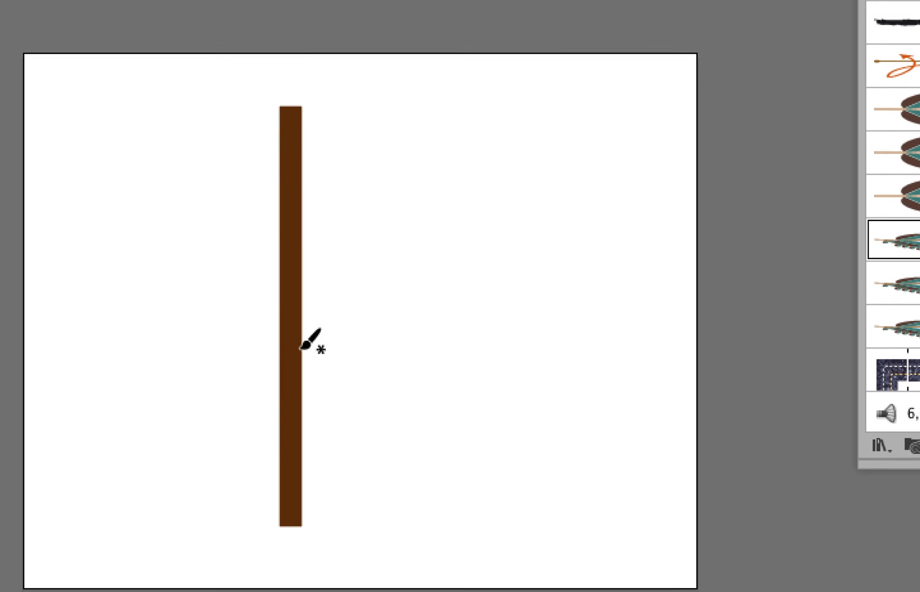
mouse_move(301, 349)
left_mouse_down()
mouse_move(351, 300)
mouse_move(575, 147)
left_mouse_up()
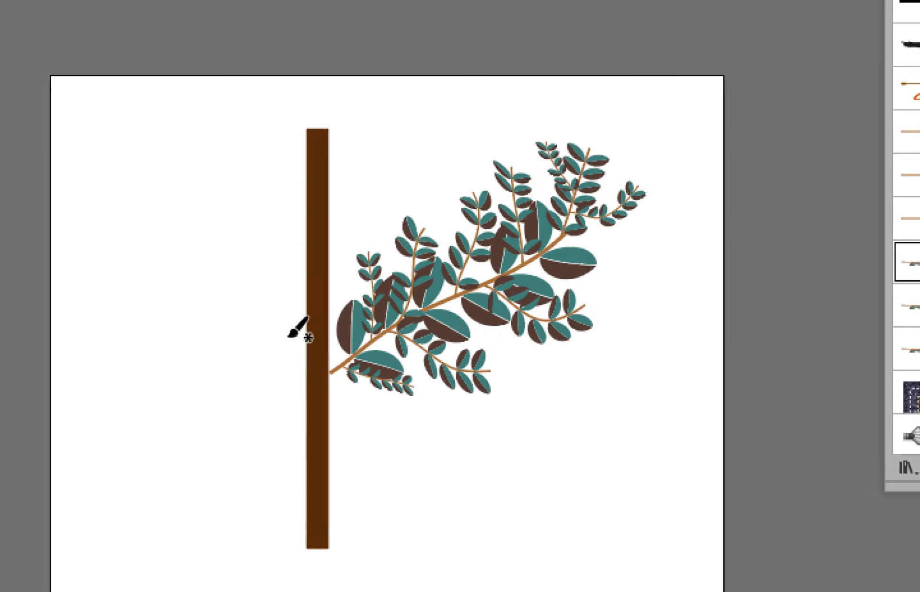
mouse_move(309, 349)
left_mouse_down()
mouse_move(165, 263)
mouse_move(85, 135)
left_mouse_up()
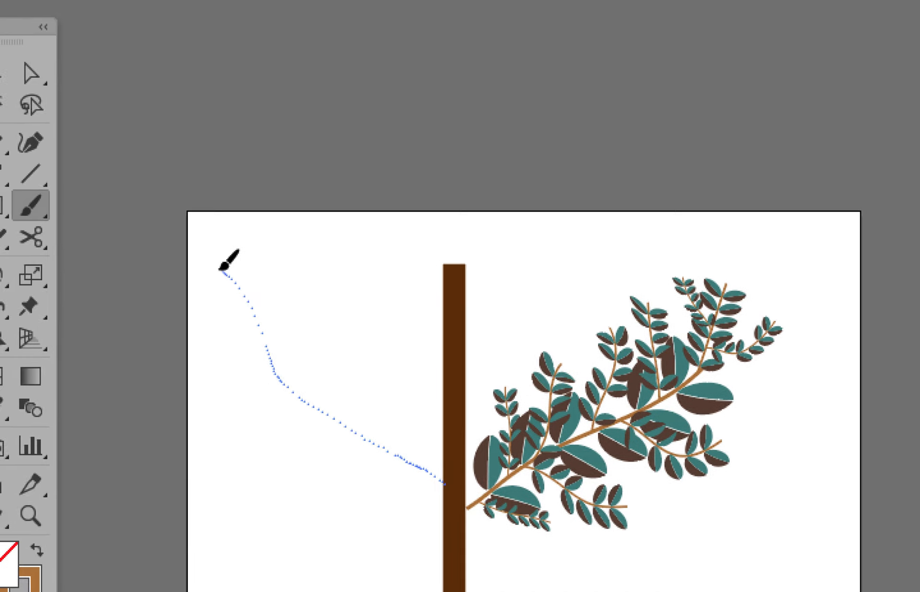
left_click_drag(223, 269, 225, 272)
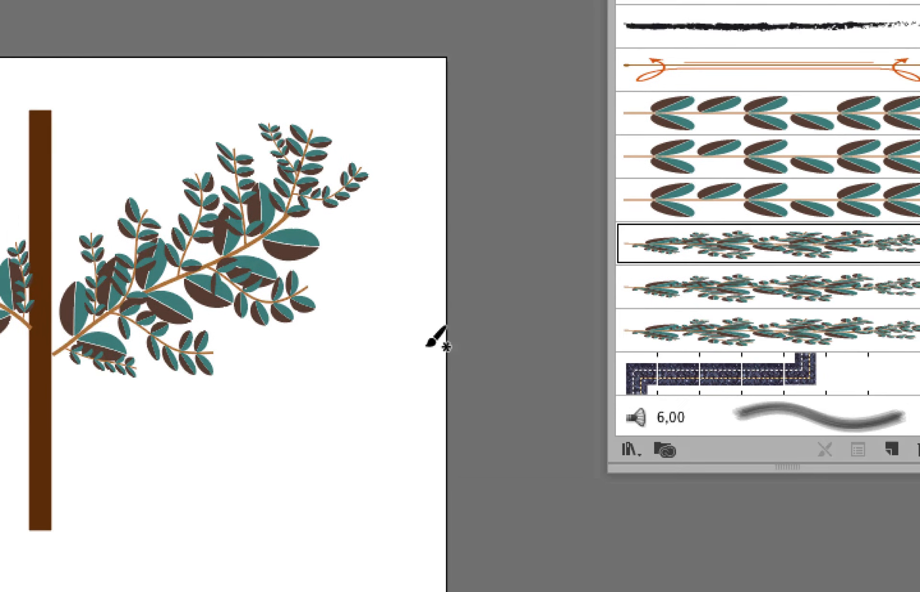
Paint a smaller branch on the trunk's right side, above the large one, with the 50pc branch brush
left_click(690, 295)
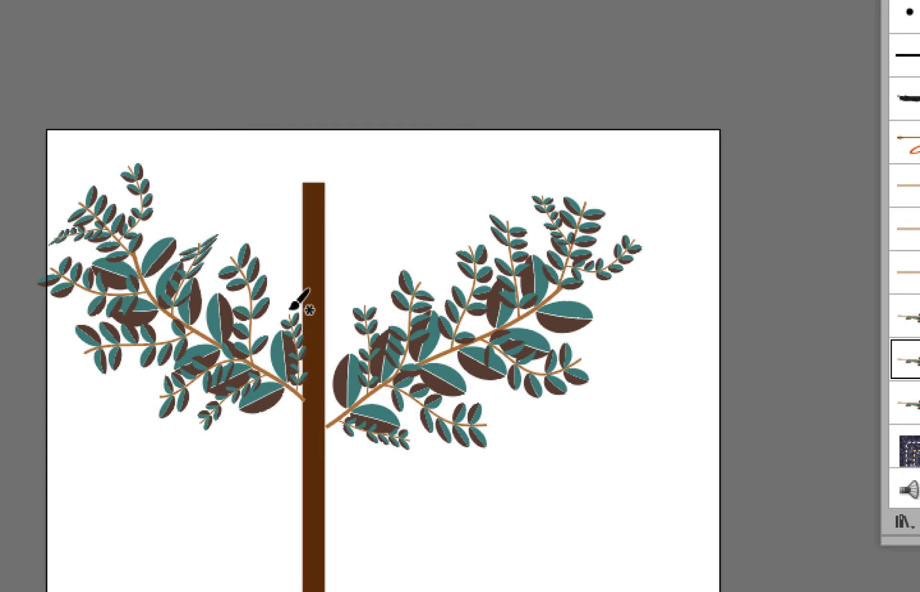
mouse_move(326, 321)
left_mouse_down()
mouse_move(403, 247)
mouse_move(472, 211)
left_mouse_up()
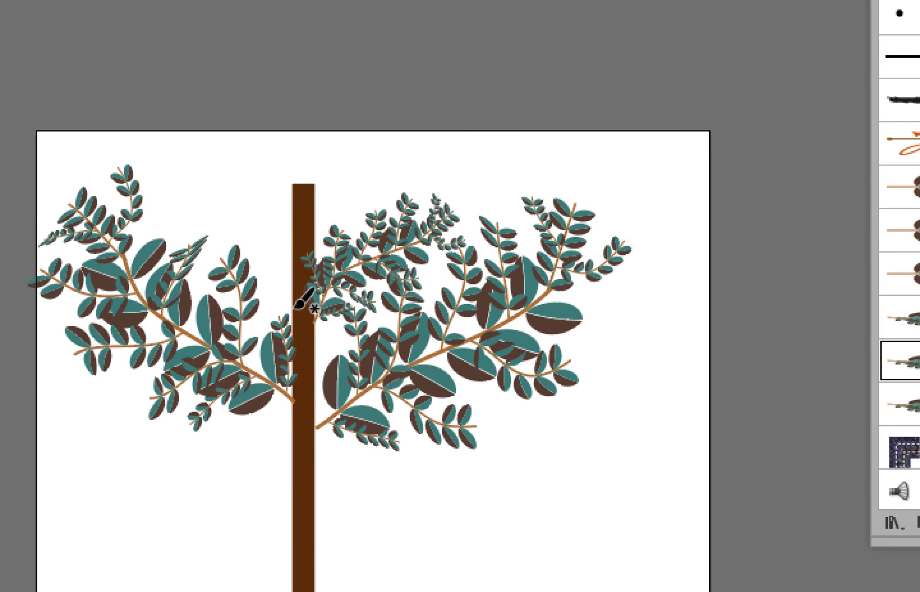
Paint a 50pc branch on the trunk's upper left side and a 25pc branch on each side near its top
mouse_move(182, 380)
left_mouse_down()
mouse_move(136, 278)
mouse_move(53, 201)
left_mouse_up()
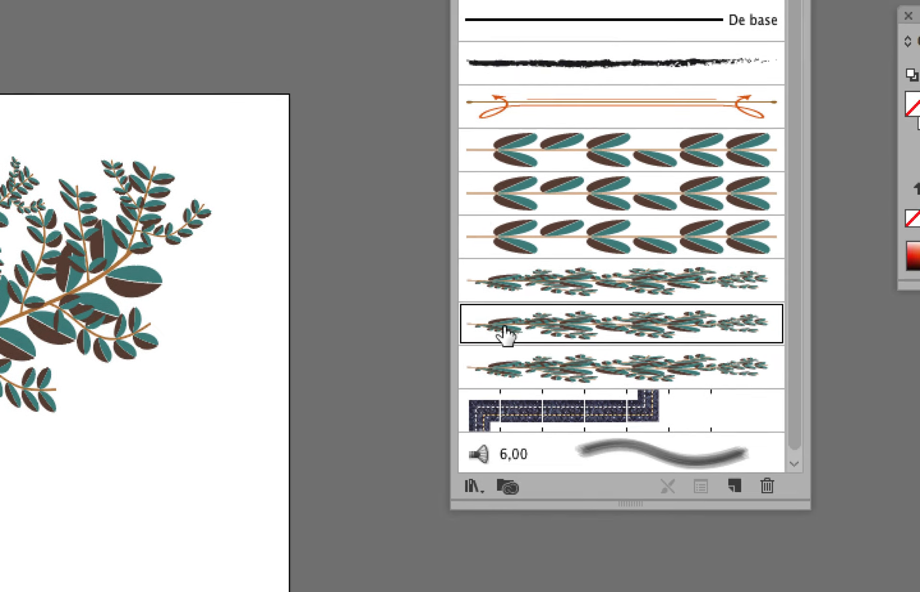
left_click(724, 347)
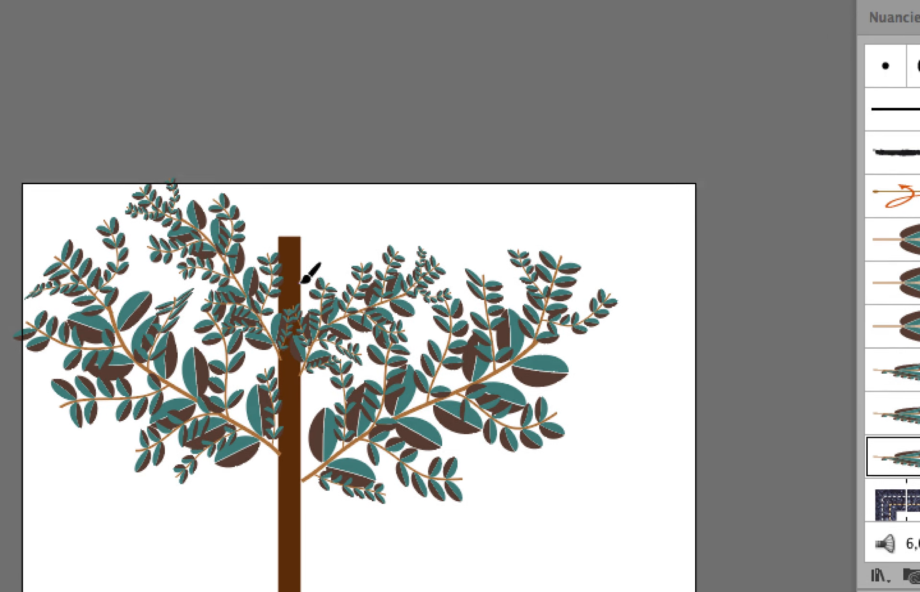
mouse_move(303, 281)
left_mouse_down()
mouse_move(360, 187)
mouse_move(390, 182)
left_mouse_up()
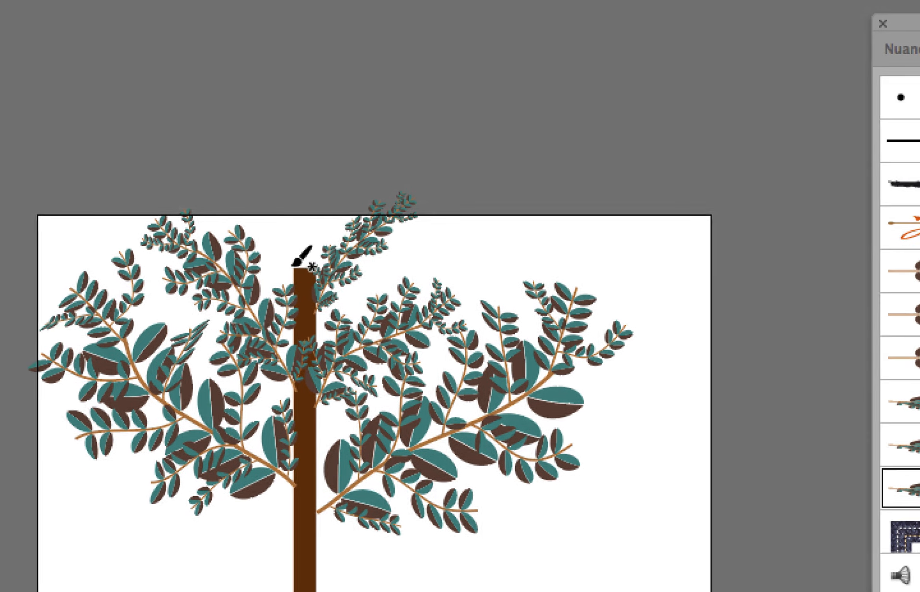
mouse_move(293, 265)
left_mouse_down()
mouse_move(257, 196)
mouse_move(213, 144)
left_mouse_up()
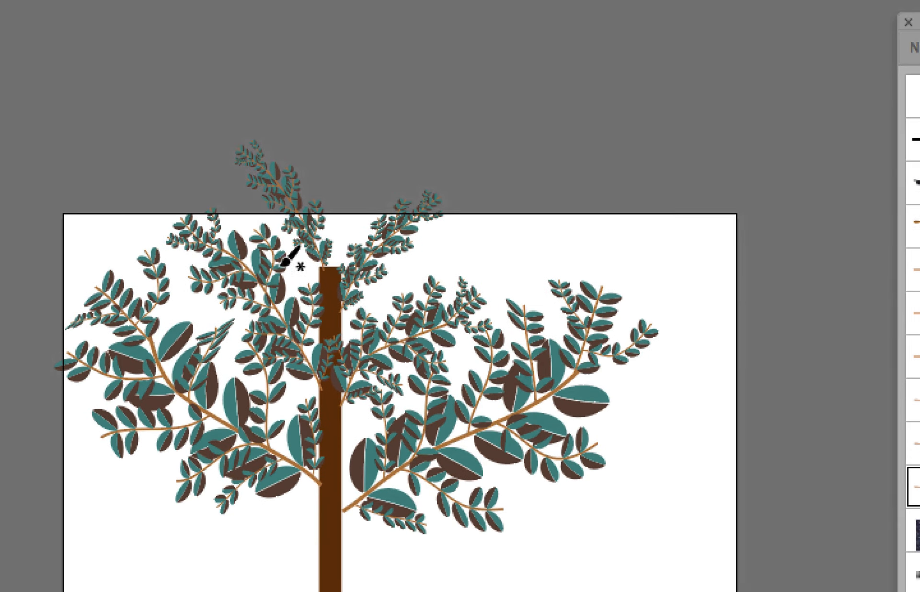
key("ctrl+z")
mouse_move(349, 336)
left_mouse_down()
mouse_move(295, 213)
mouse_move(282, 224)
left_mouse_up()
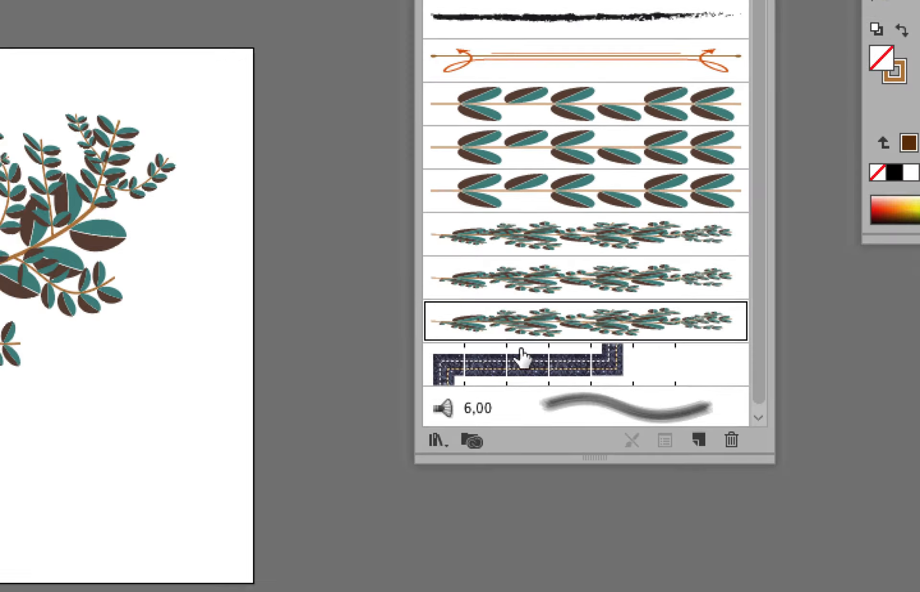
Paint one more large branch on each side of the trunk, below the existing ones, with the 100pc branch brush
left_click(537, 234)
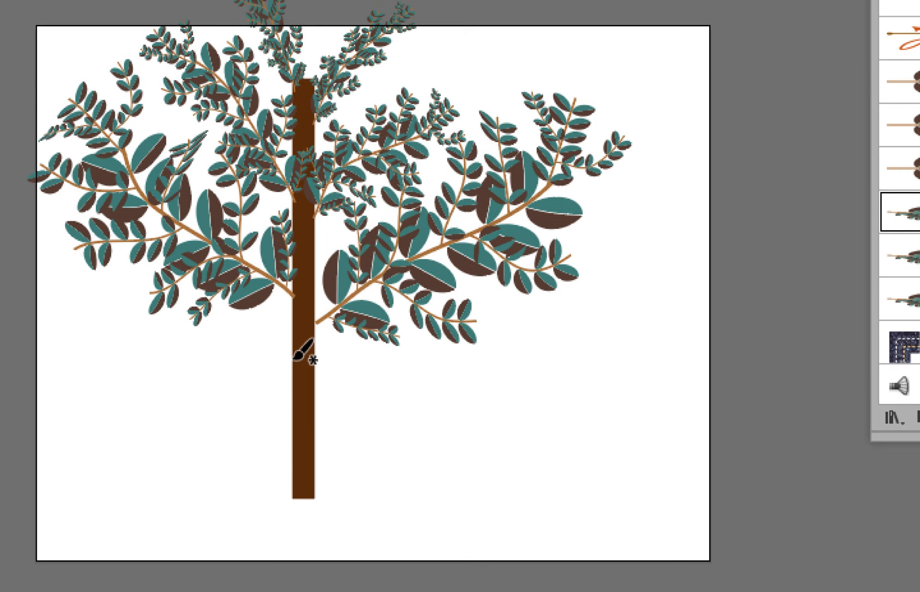
mouse_move(284, 352)
left_mouse_down()
mouse_move(120, 307)
mouse_move(0, 136)
mouse_move(0, 160)
left_mouse_up()
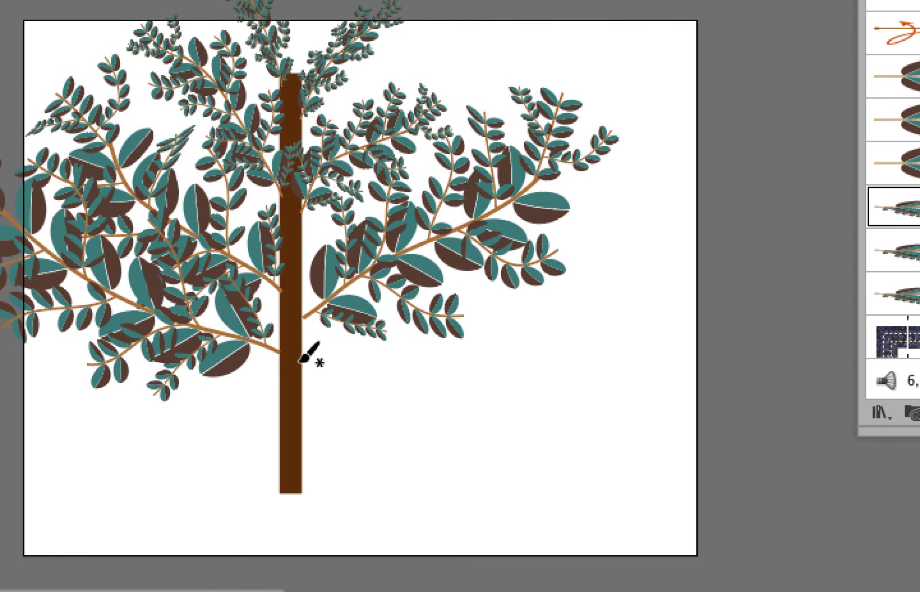
mouse_move(523, 493)
left_mouse_down()
mouse_move(596, 483)
mouse_move(886, 325)
left_mouse_up()
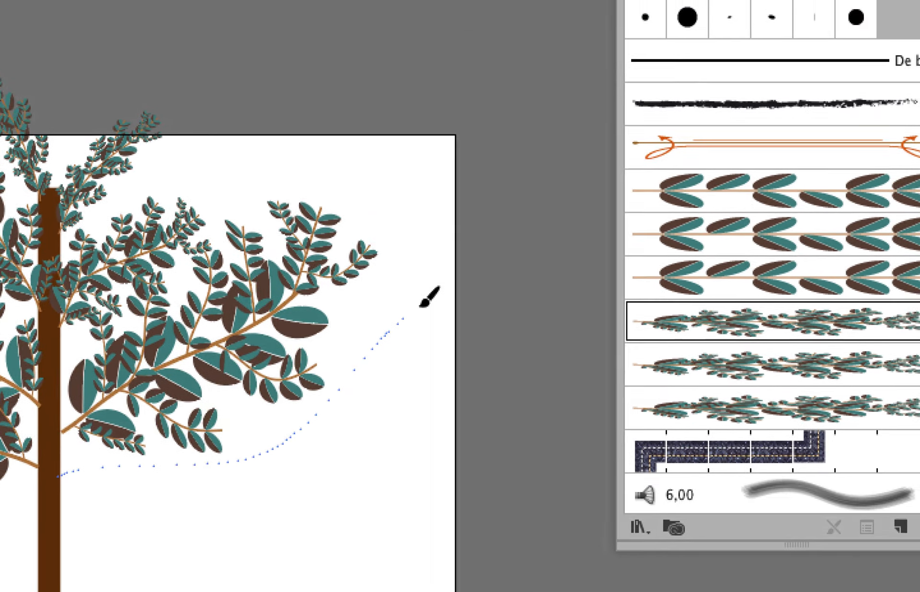
left_click_drag(421, 305, 422, 307)
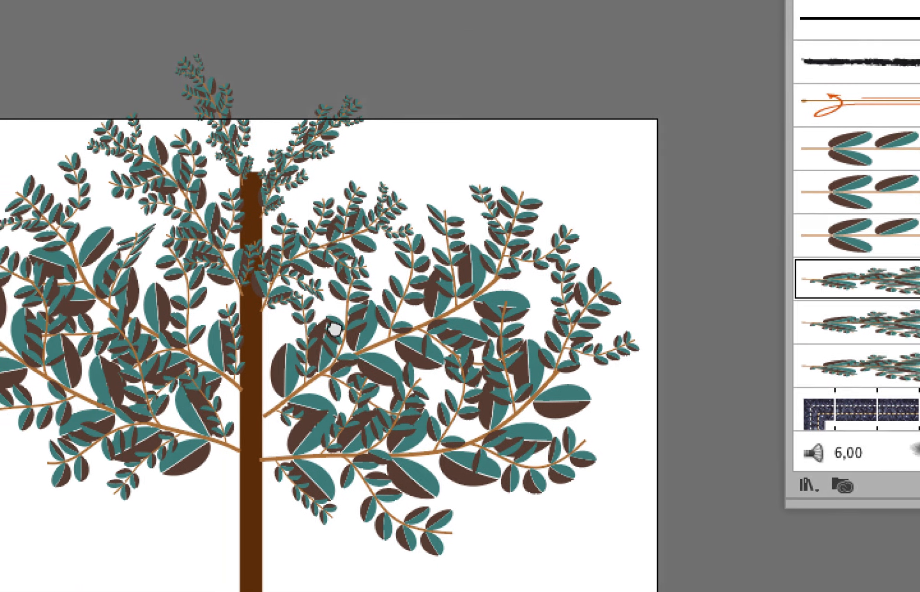
Try to paint another branch on the trunk's upper right side with the 50pc branch brush
left_click(896, 326)
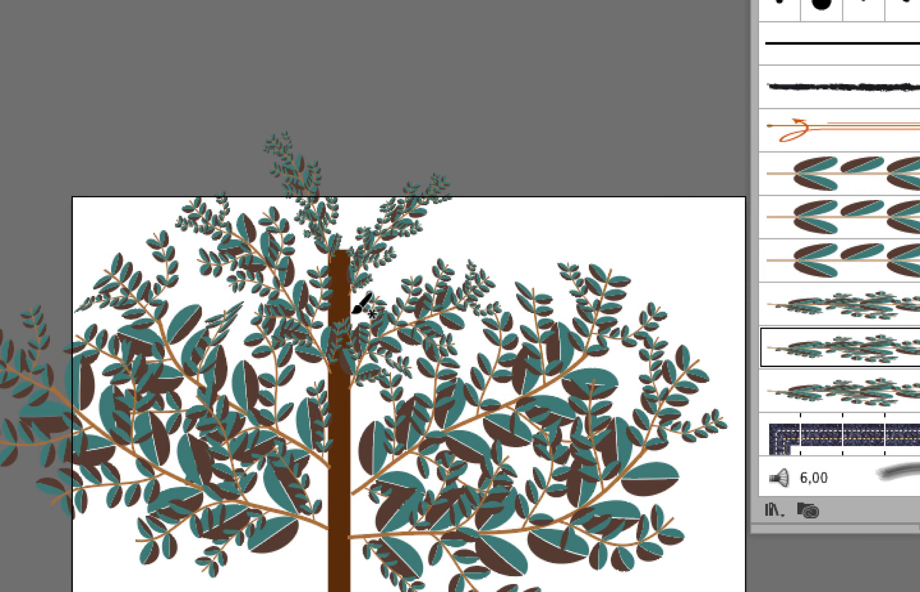
left_click_drag(12, 289, 84, 238)
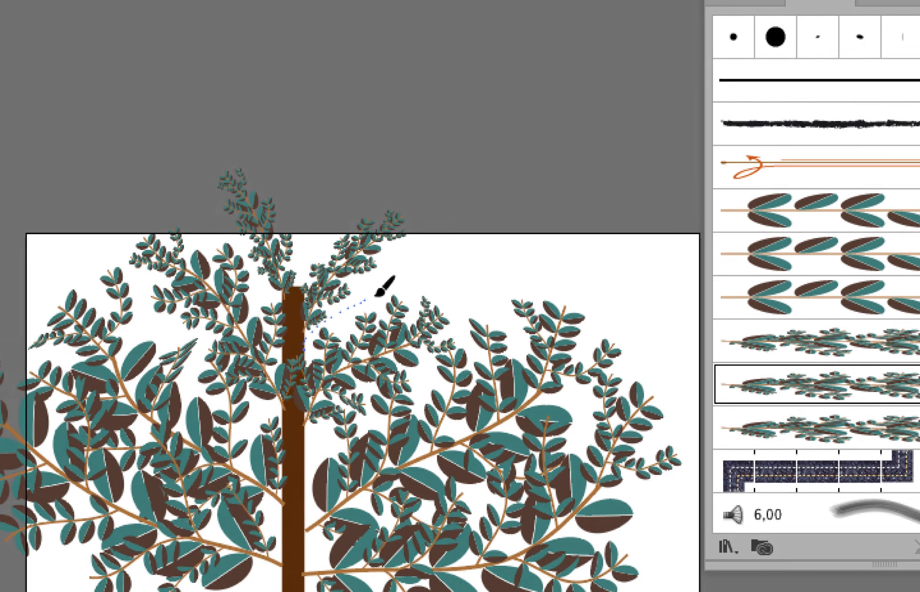
left_click_drag(377, 294, 378, 293)
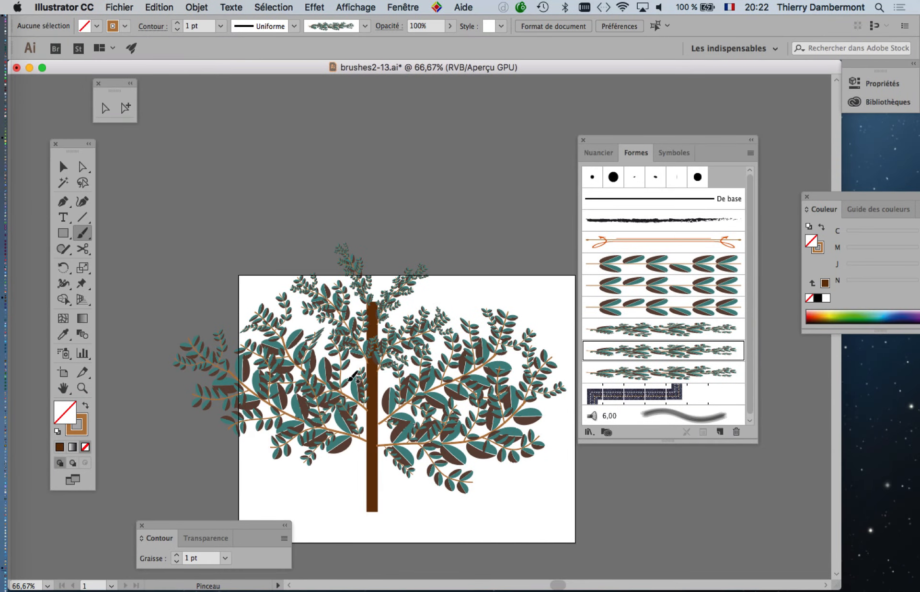
Enlarge the artboard to about 410 × 268 mm with the Artboard tool so that it encloses the whole tree
left_click_drag(630, 142, 747, 125)
scroll(449, 252, "down", 5)
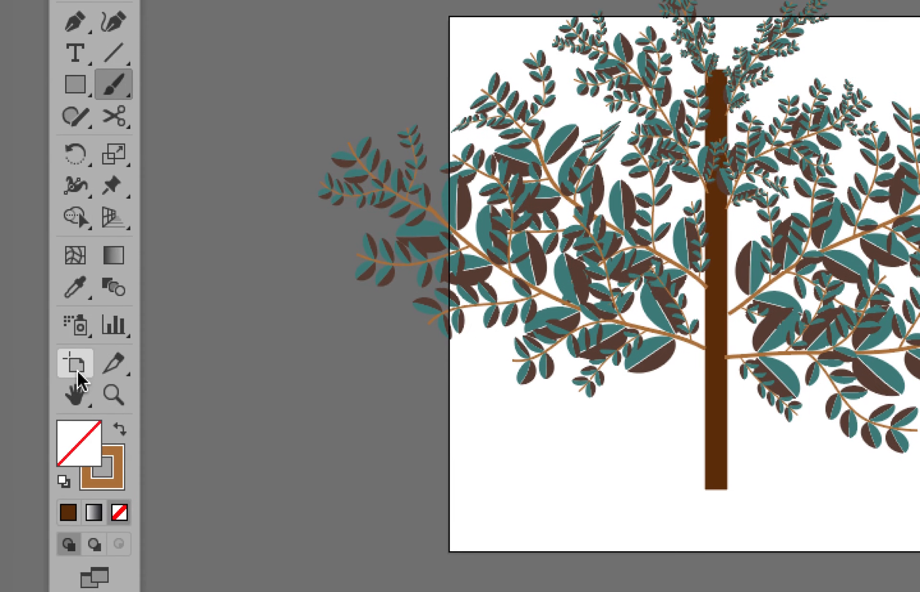
left_click(21, 384)
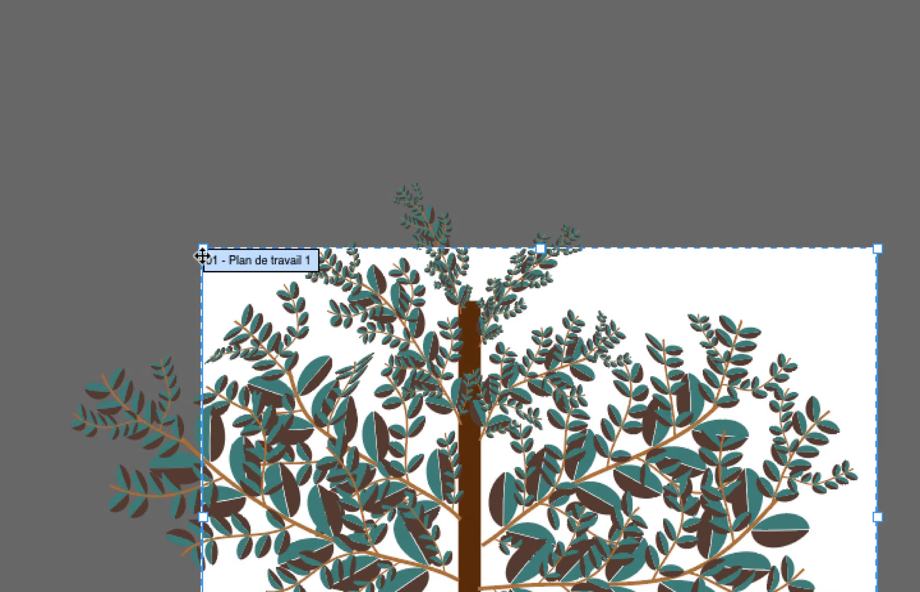
left_click_drag(202, 257, 2, 146)
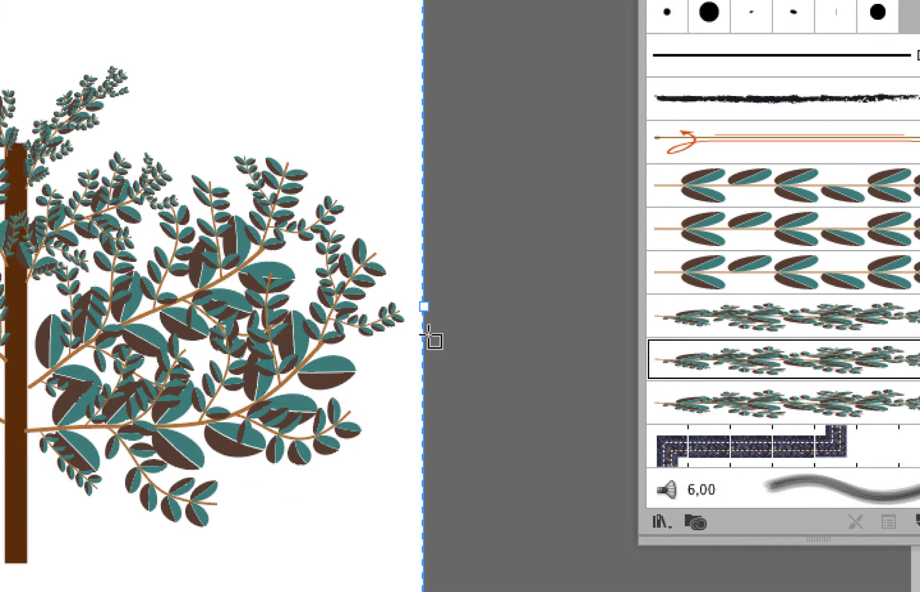
left_click_drag(913, 159, 919, 159)
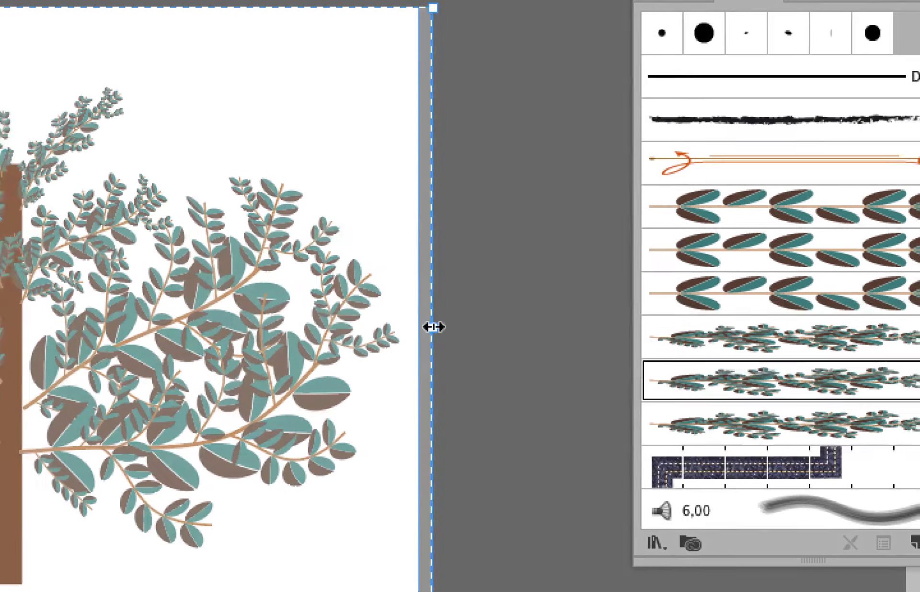
left_click_drag(434, 326, 464, 327)
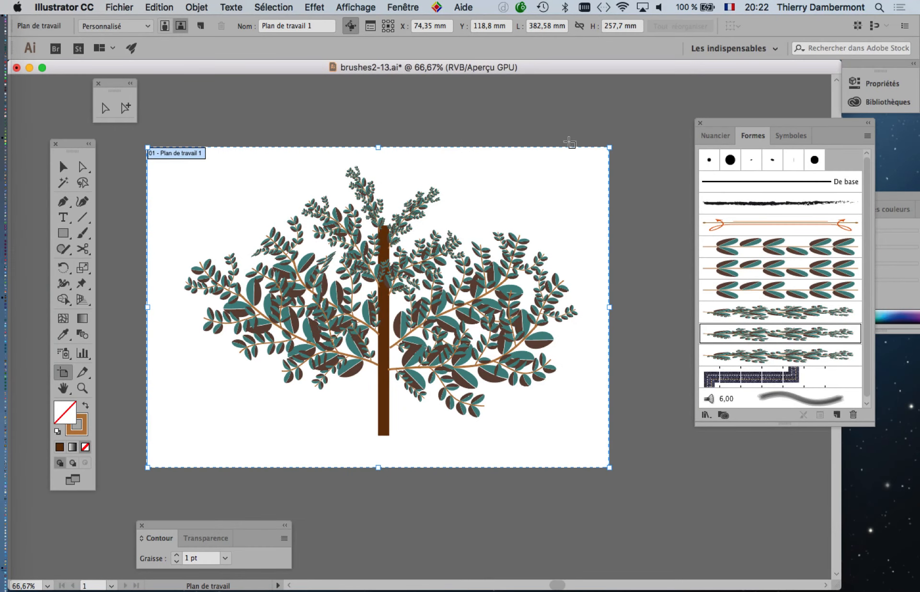
left_click_drag(610, 150, 642, 134)
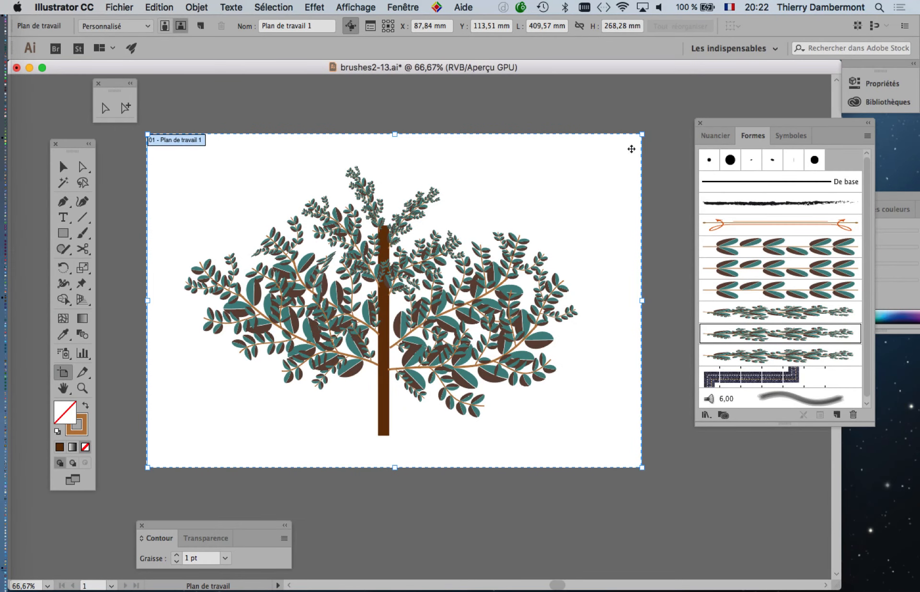